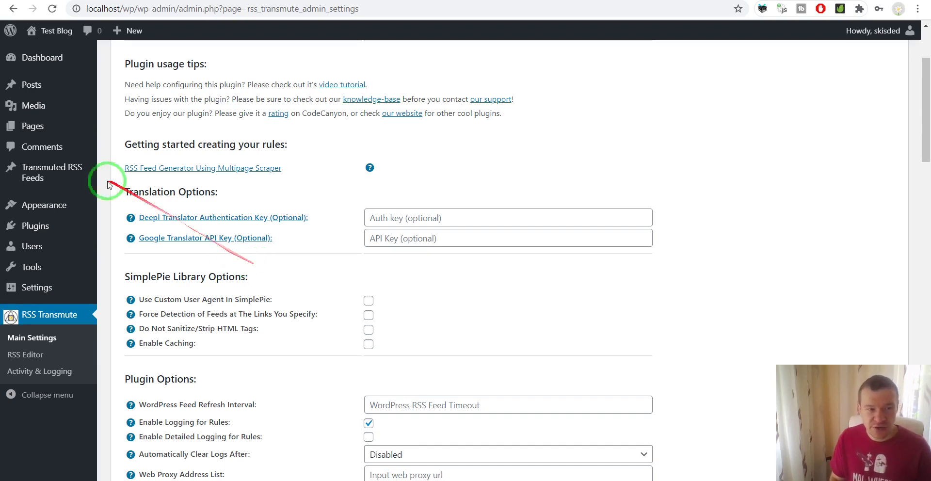
Open the form for installing a plugin from an uploaded .zip file
mouse_move(51, 226)
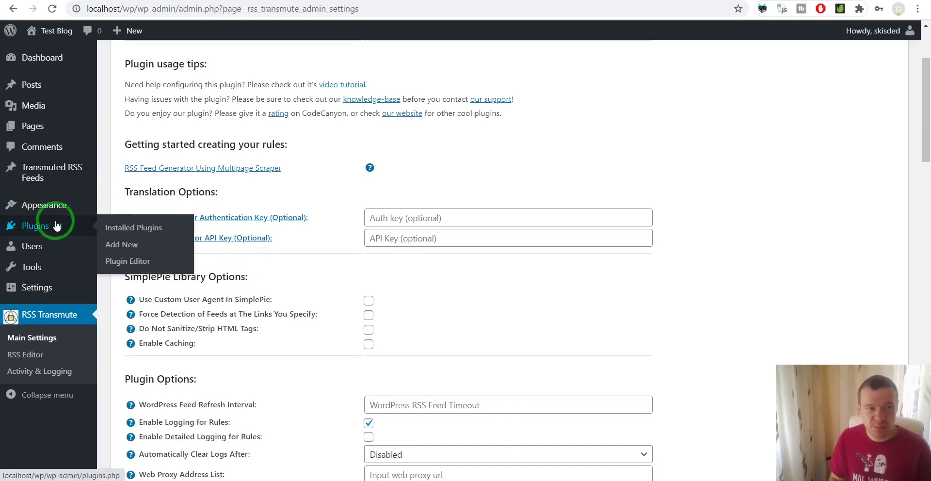
click(129, 252)
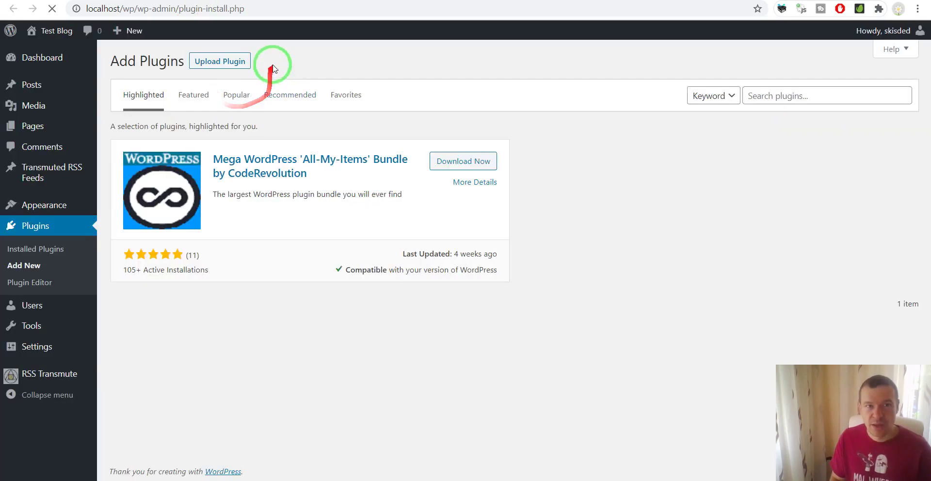
click(224, 61)
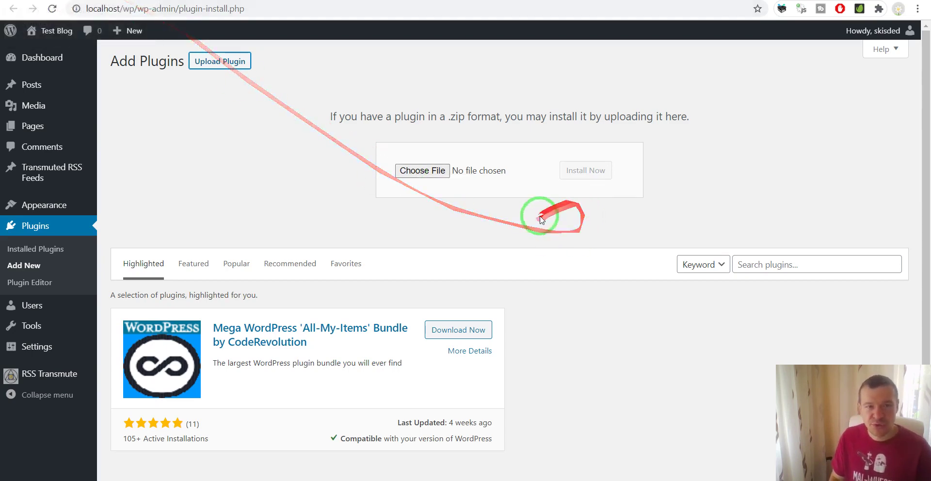
Return to the RSS Transmute main settings and look through the plugin, text spinning and posting restriction options
click(72, 1)
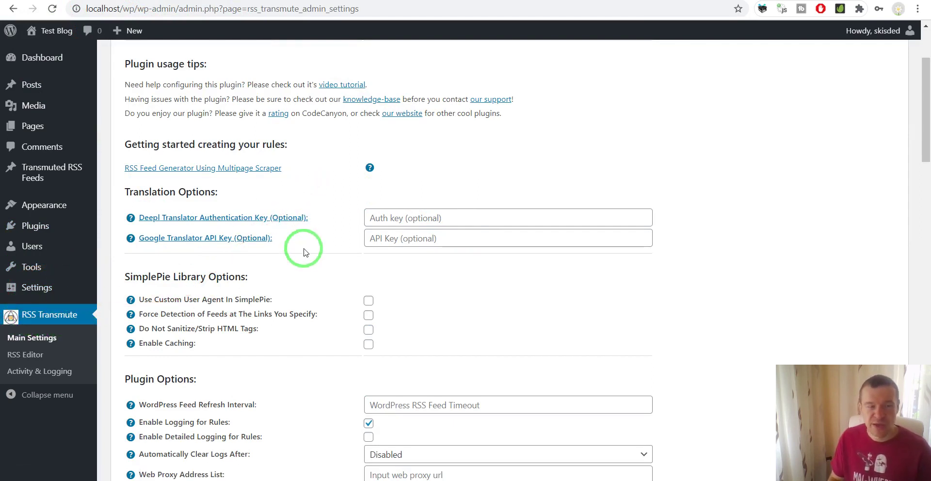
scroll(304, 252, down, 5)
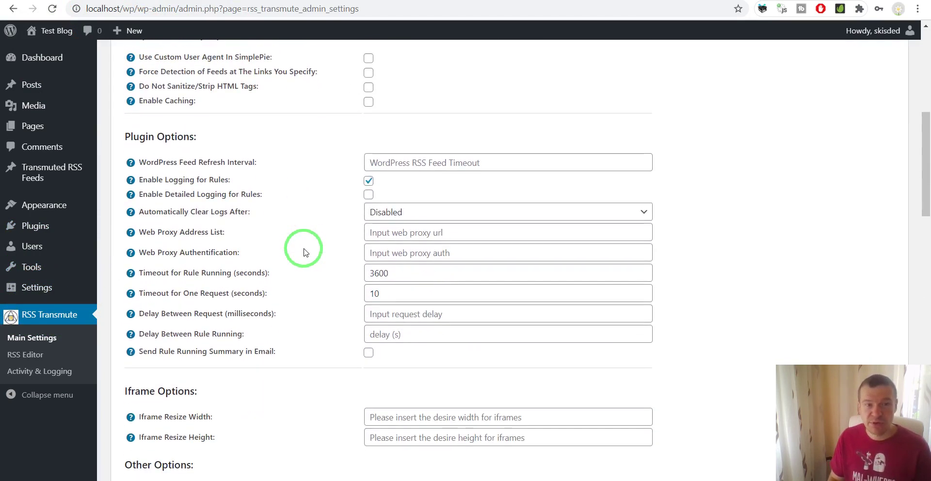
scroll(300, 240, down, 13)
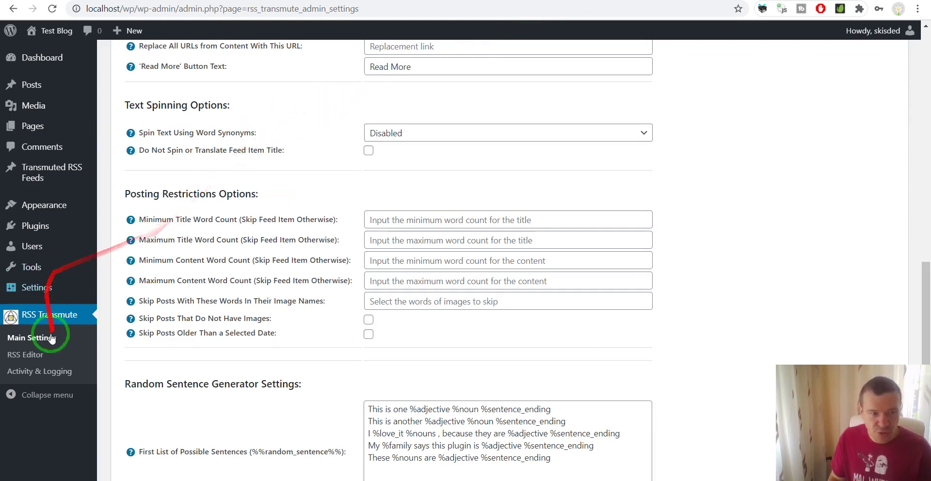
click(19, 356)
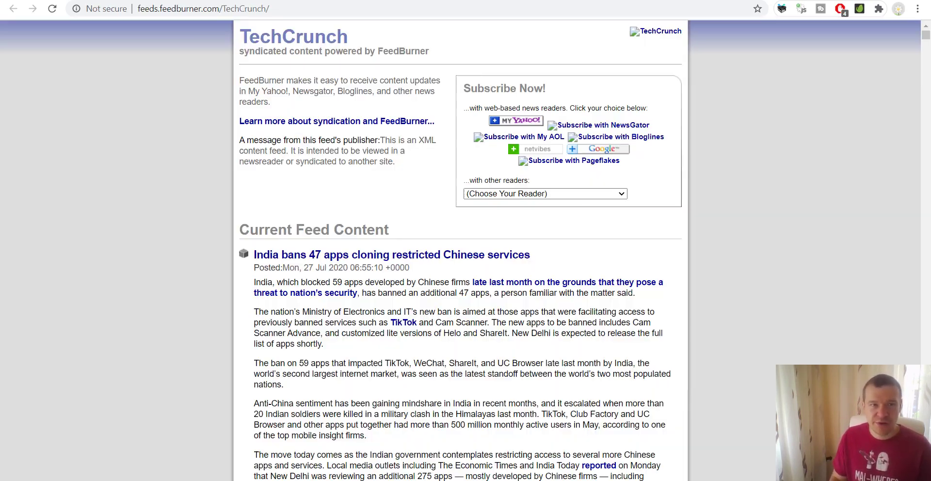
click(322, 1)
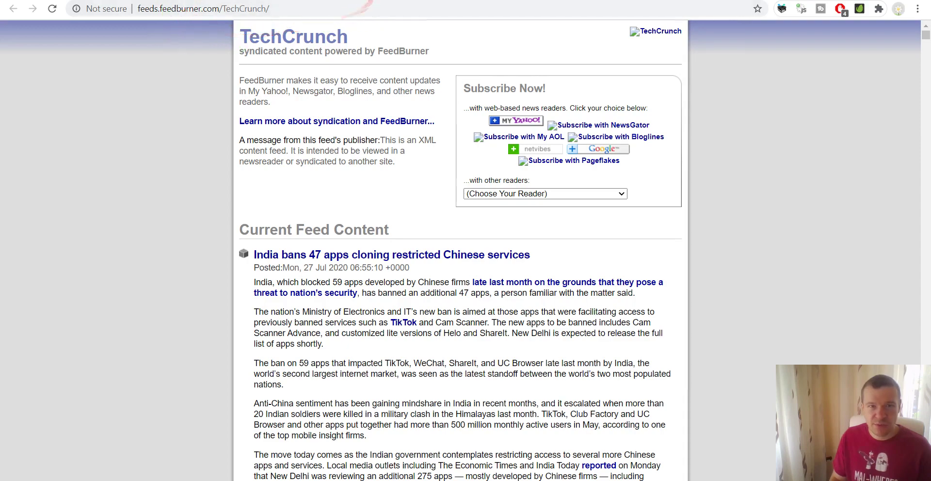
click(369, 0)
click(322, 1)
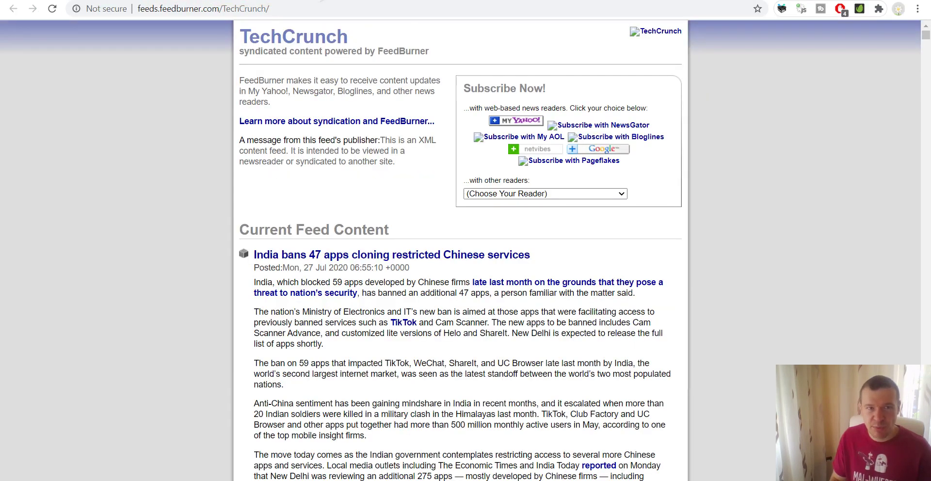
click(128, 1)
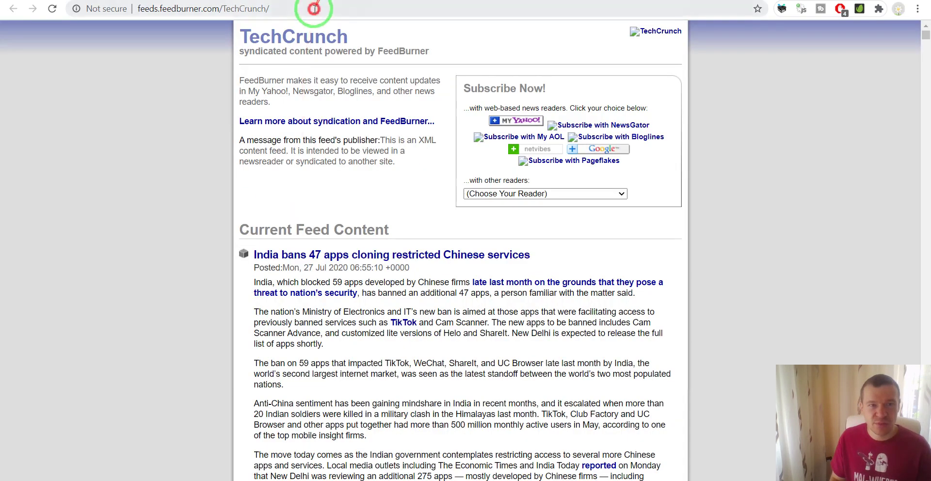
click(252, 8)
key(ctrl+c)
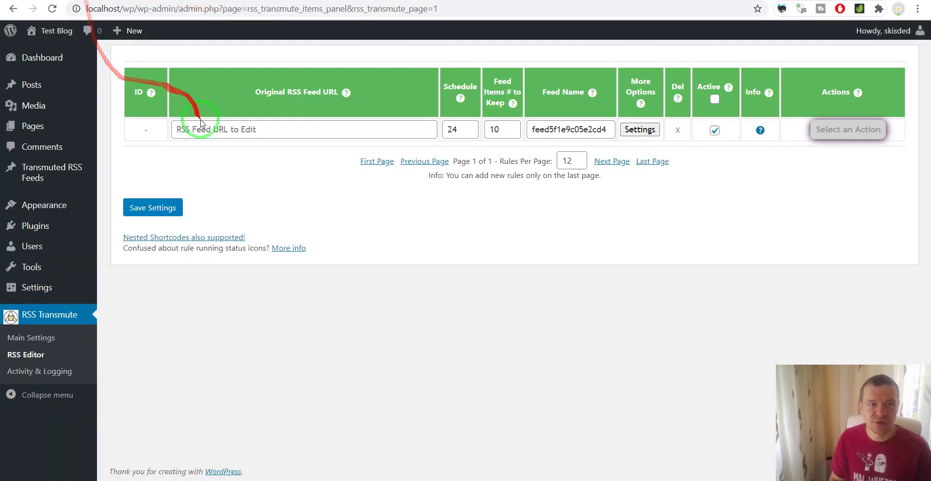
click(201, 129)
key(ctrl+v)
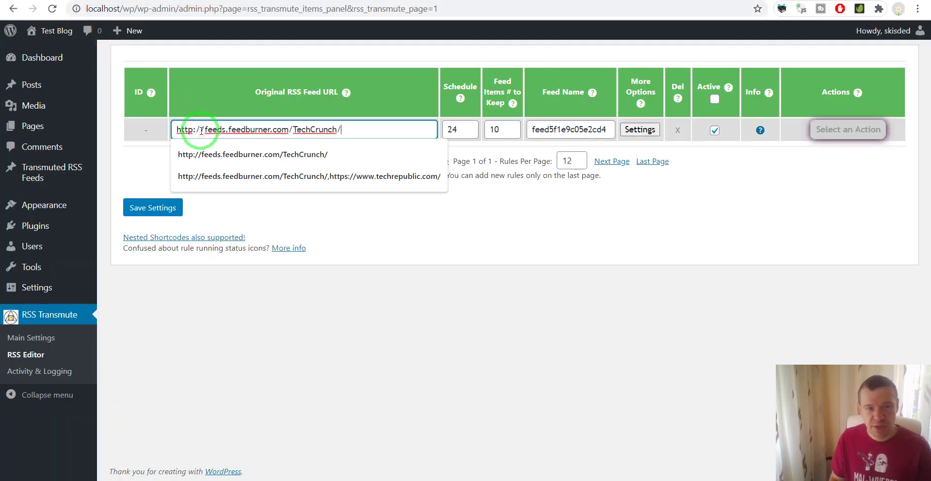
click(139, 158)
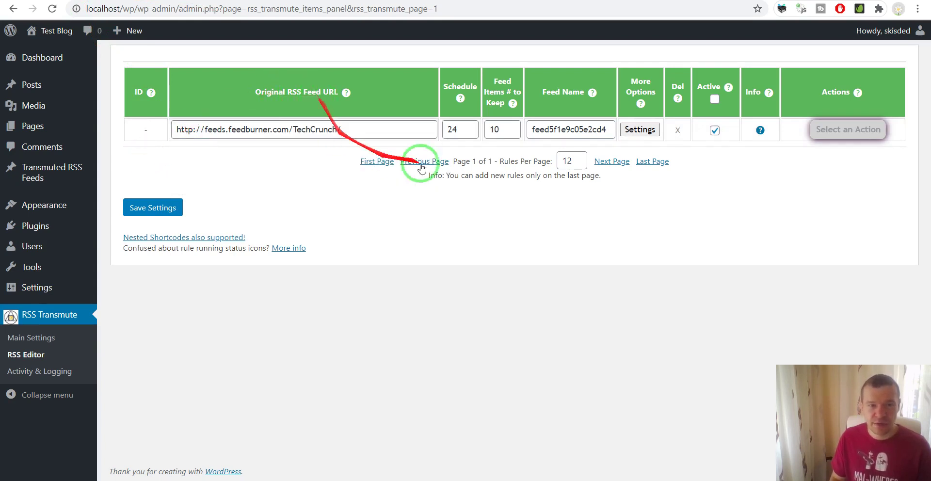
click(456, 132)
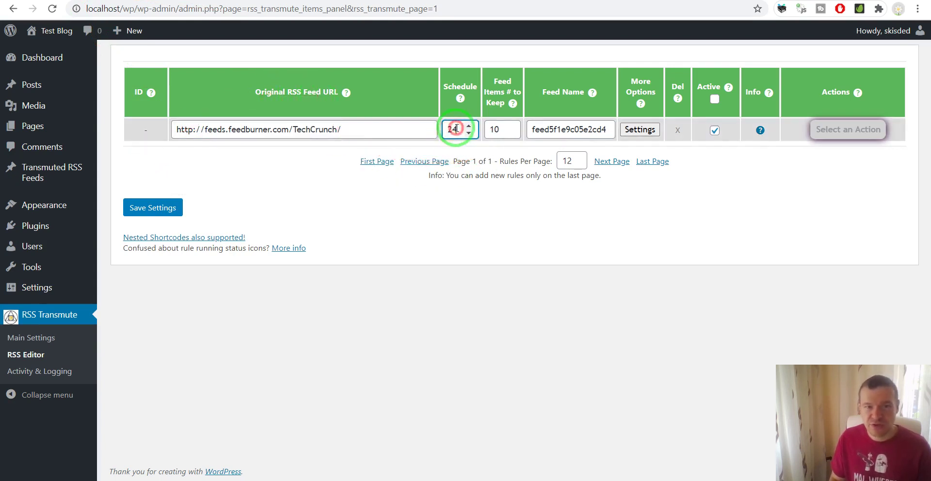
double_click(453, 129)
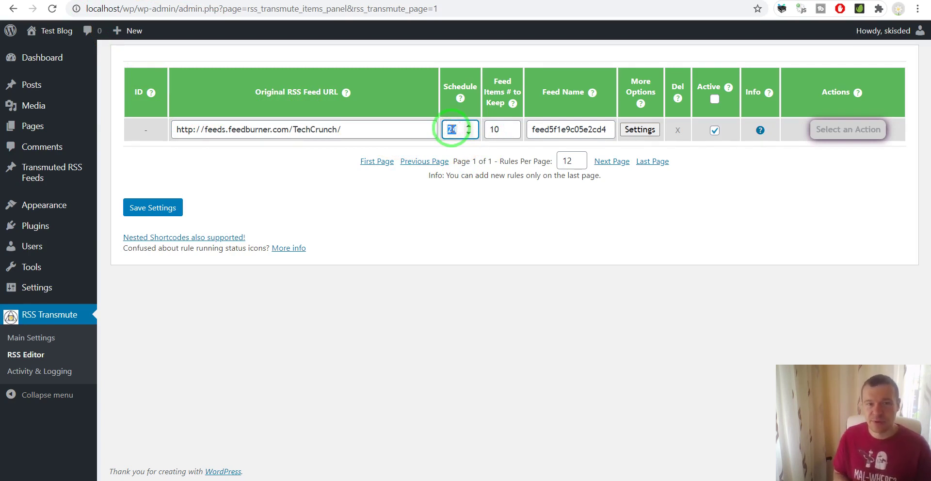
click(493, 130)
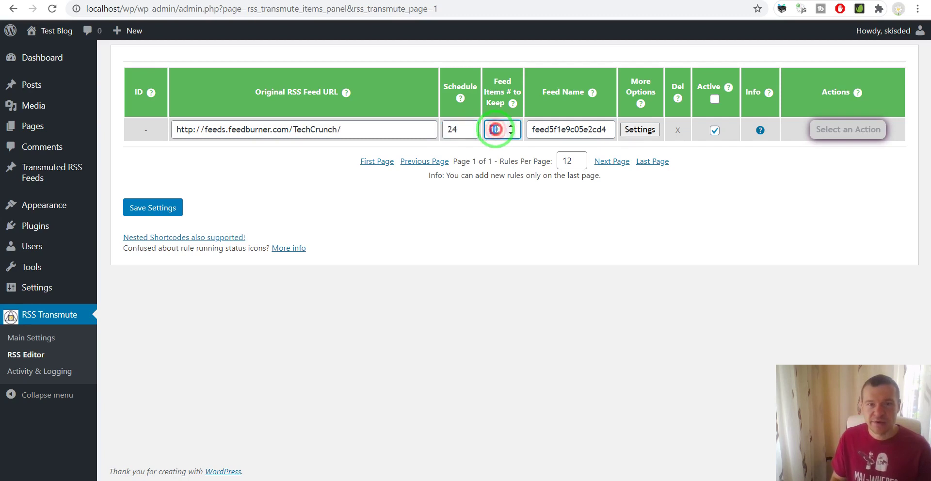
double_click(494, 130)
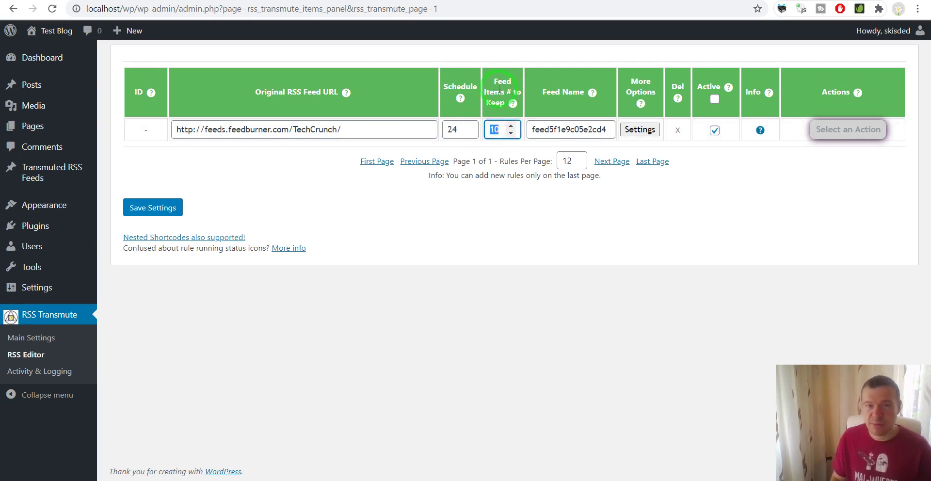
Set the new rule's feed name to techcrunch
double_click(553, 132)
text(te)
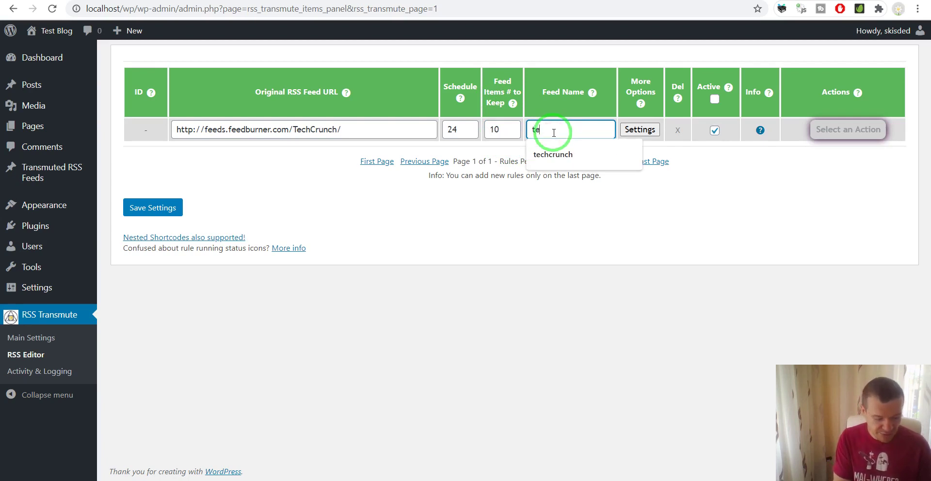
text(chcrud)
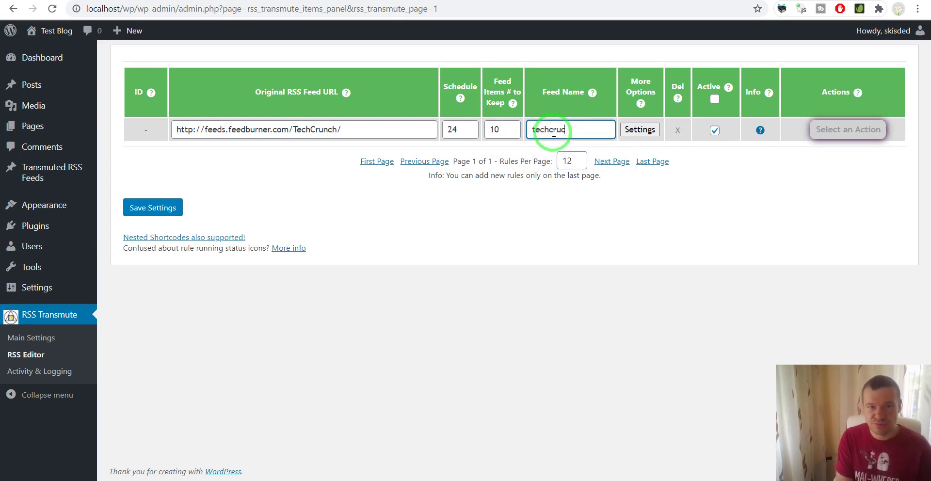
key(BackSpace)
text(nch)
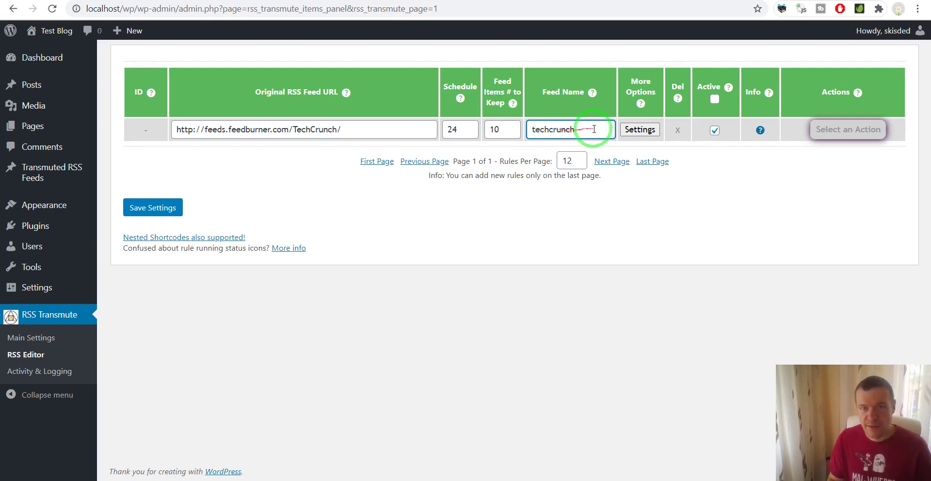
Look through the new rule's advanced settings for feed customization, translation and crawling, and close them
click(632, 129)
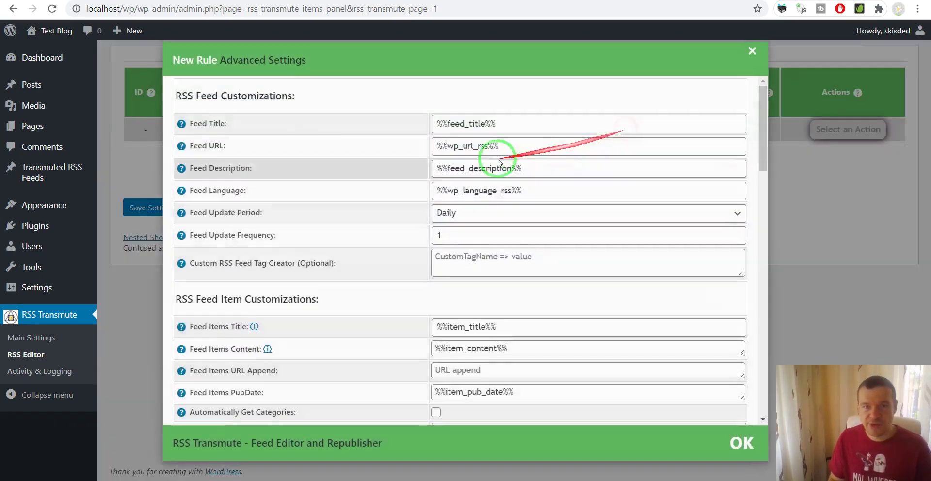
scroll(385, 369, down, 5)
scroll(384, 368, down, 10)
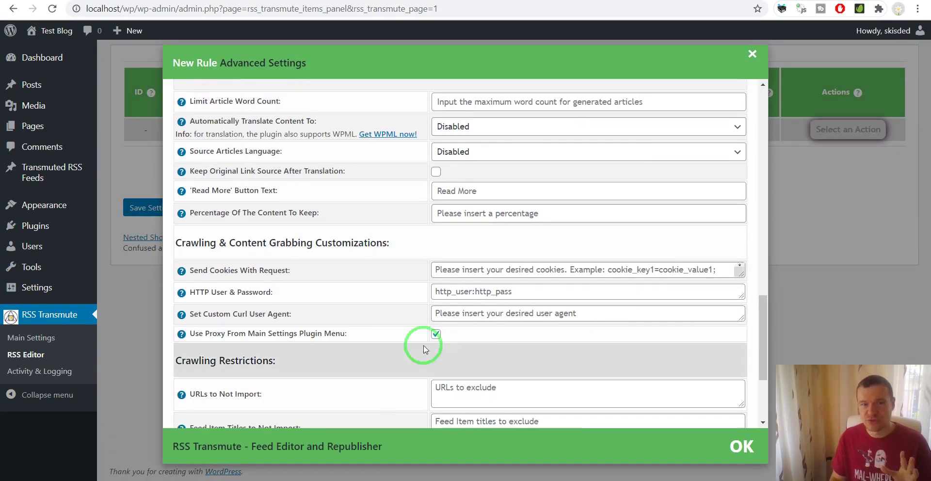
click(789, 267)
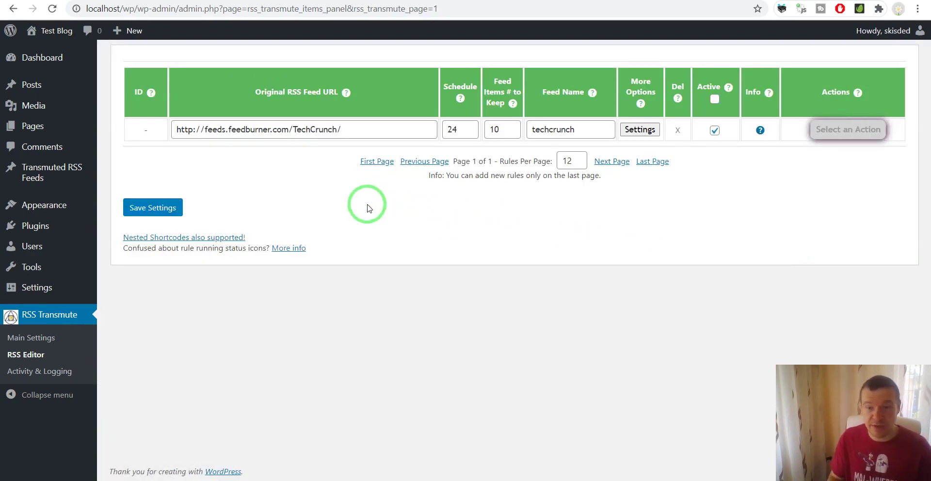
Save the new TechCrunch rule and run it
click(137, 211)
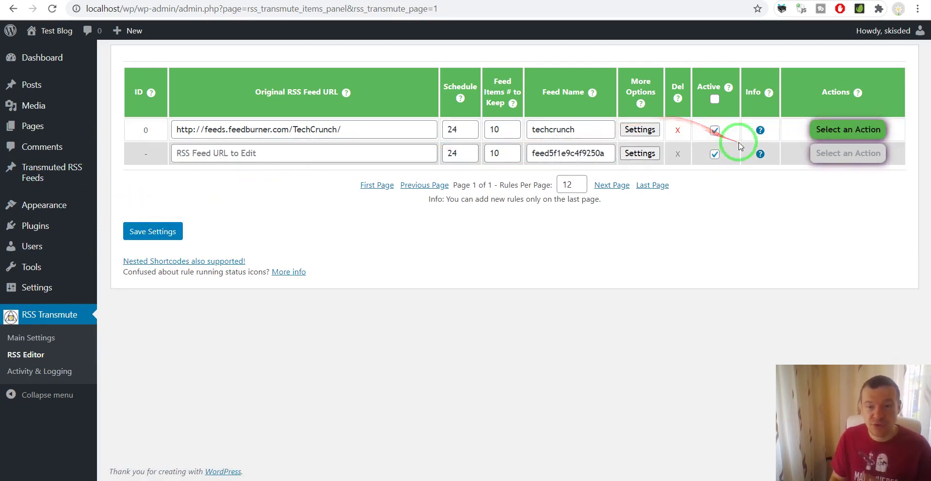
click(823, 130)
click(829, 151)
key(Return)
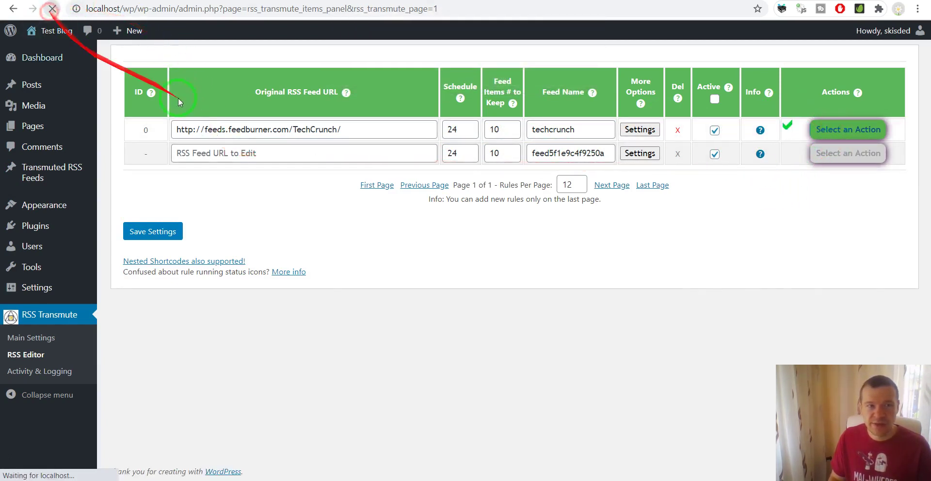
Open the techcrunch rule's resulting feed and compare its items with the original TechCrunch feed
mouse_move(762, 134)
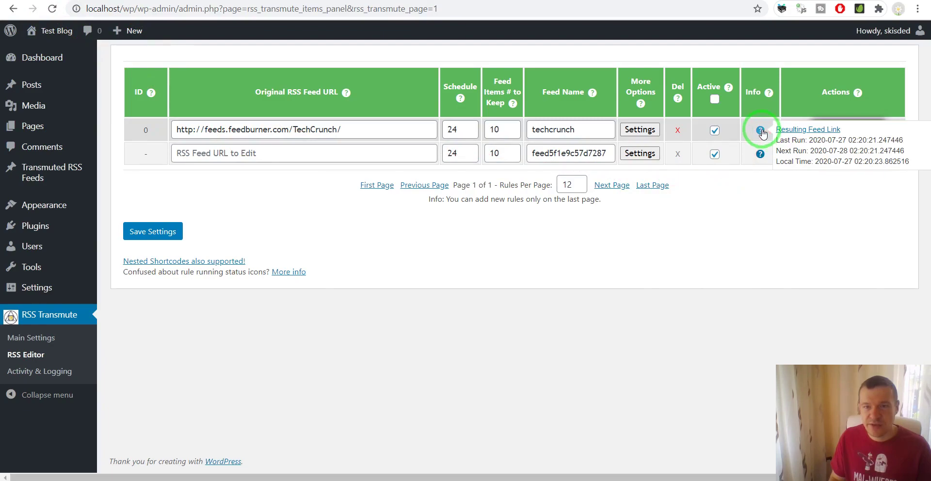
click(805, 128)
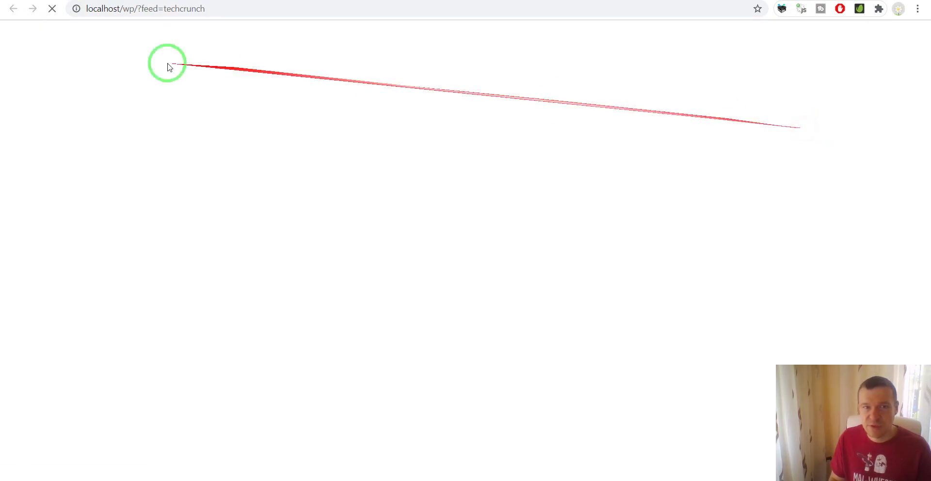
scroll(150, 121, down, 7)
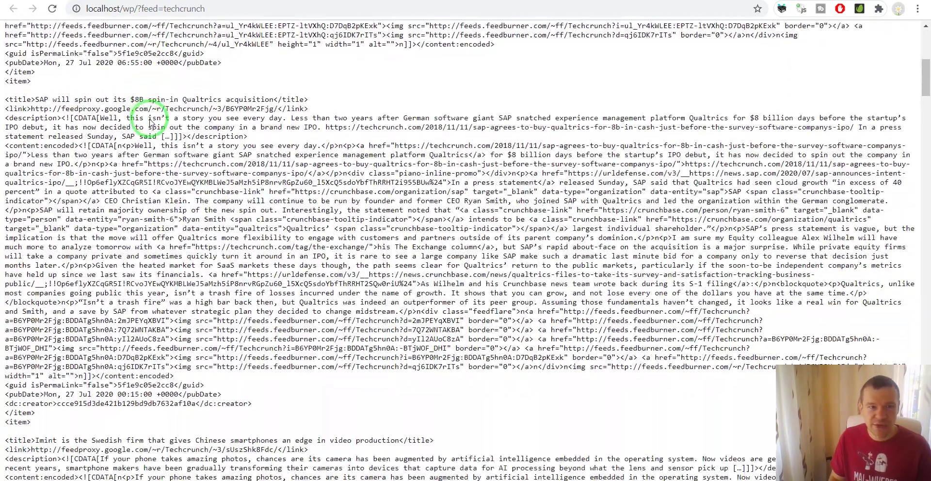
scroll(154, 119, down, 7)
drag(924, 92, 927, 1)
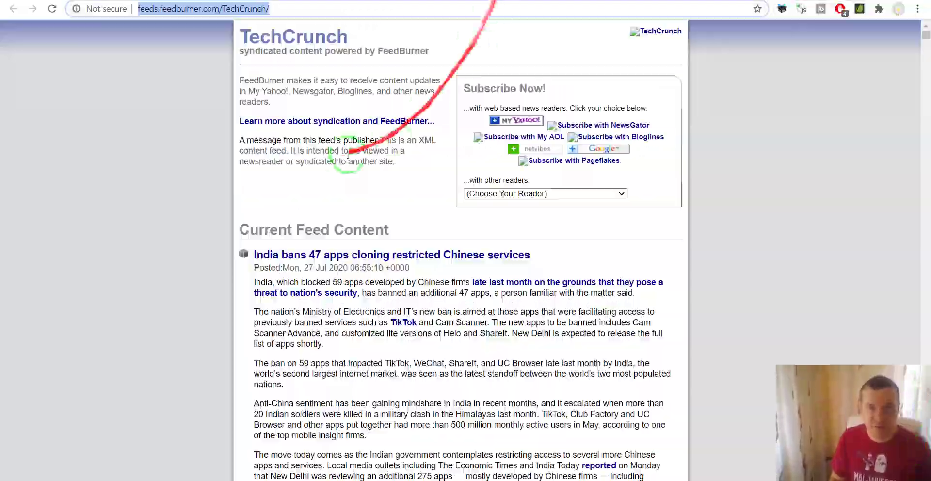
scroll(334, 145, down, 15)
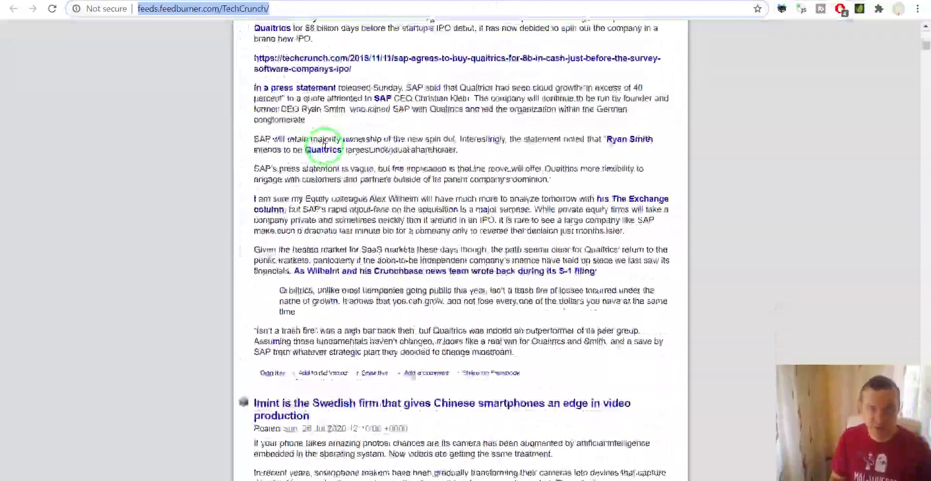
scroll(325, 146, down, 12)
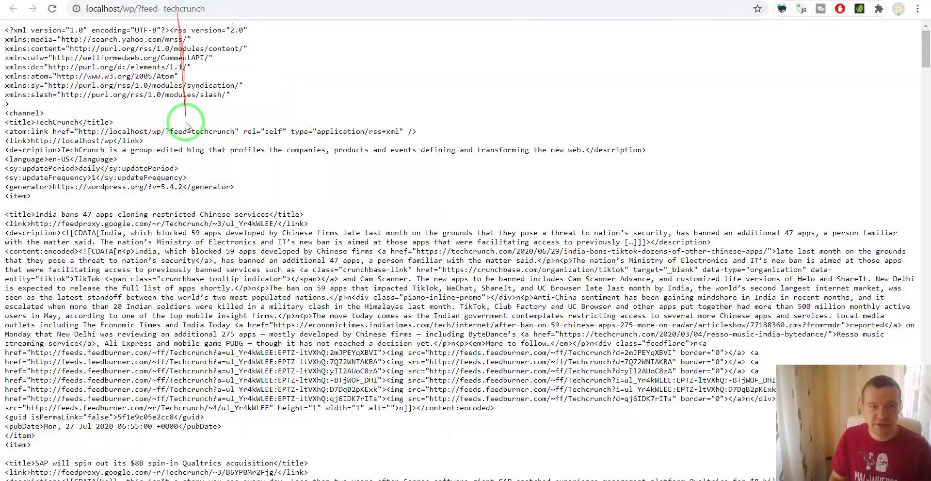
scroll(186, 125, down, 5)
scroll(184, 126, up, 2)
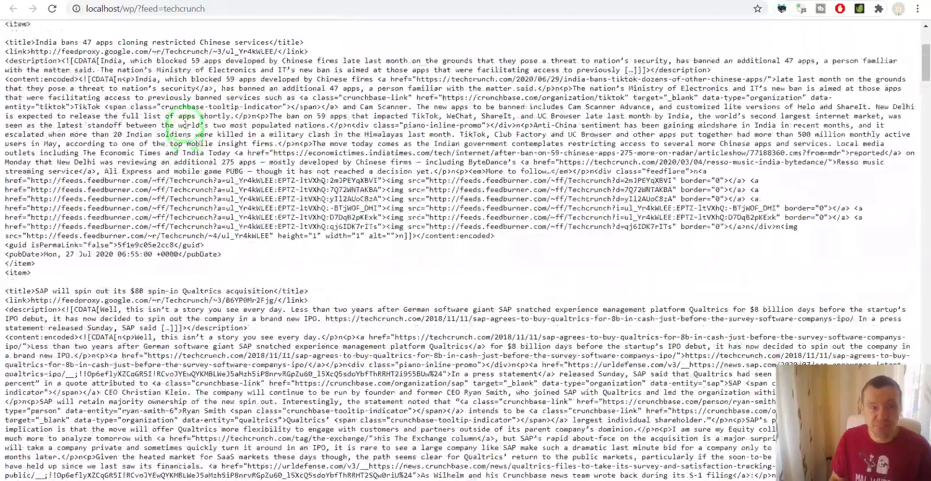
scroll(187, 125, up, 10)
click(127, 4)
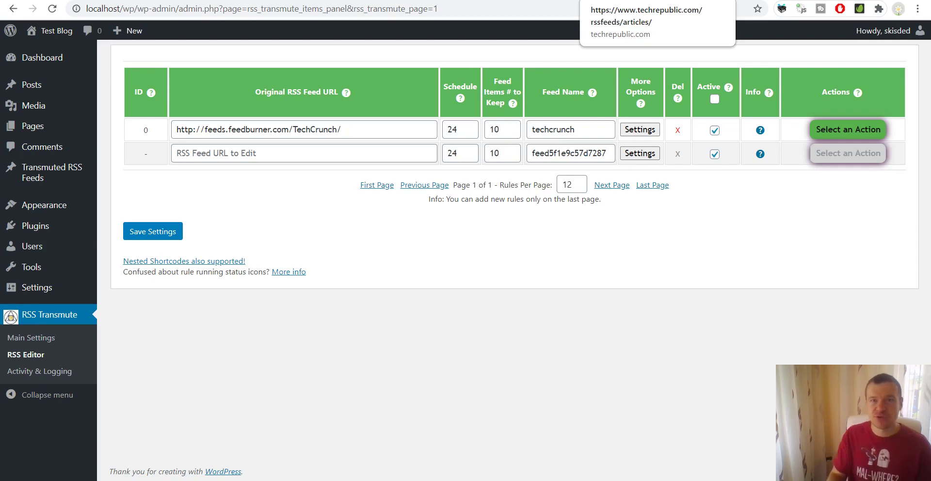
click(588, 0)
click(359, 9)
key(ctrl+c)
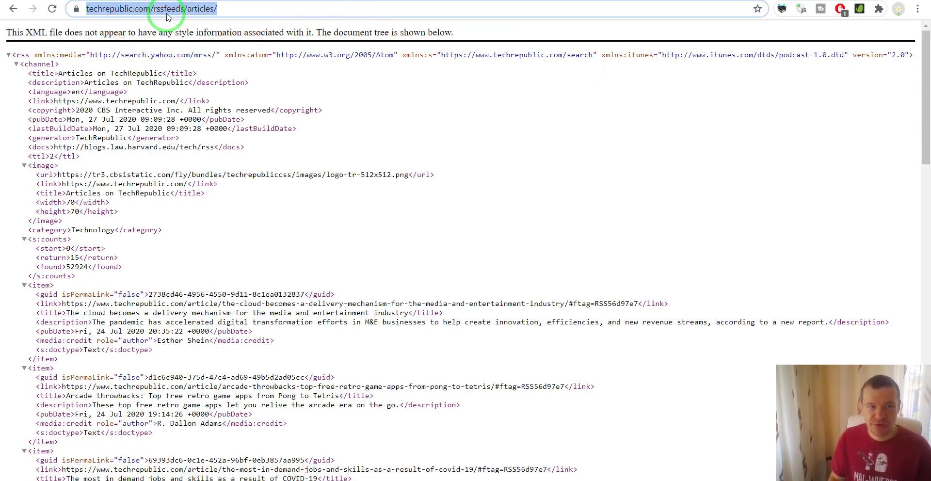
click(99, 1)
click(353, 124)
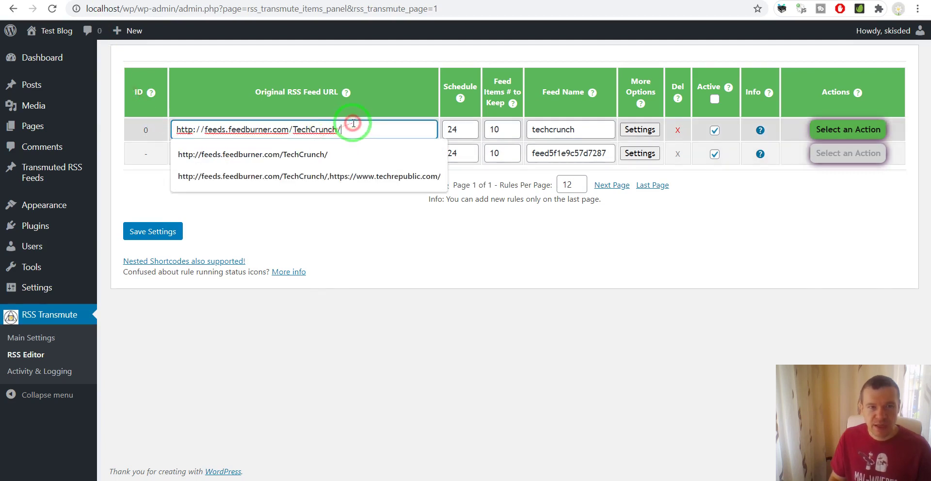
text(,)
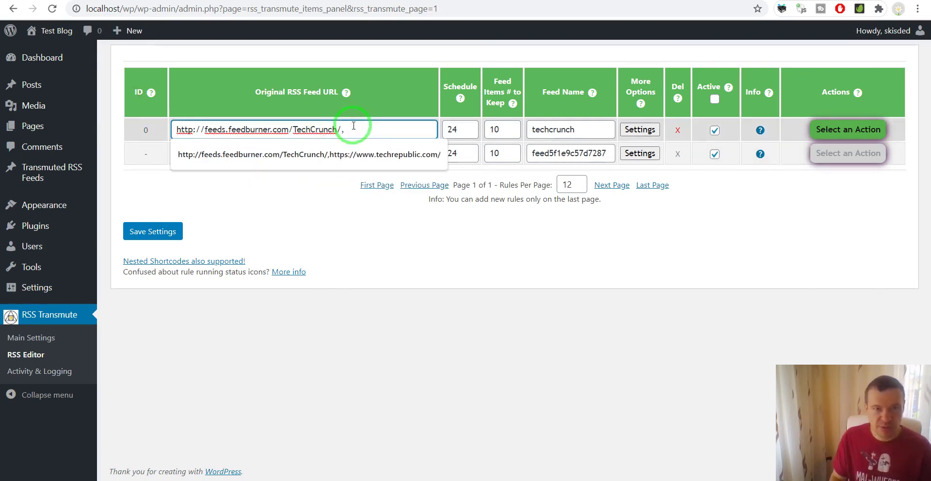
key(ctrl+v)
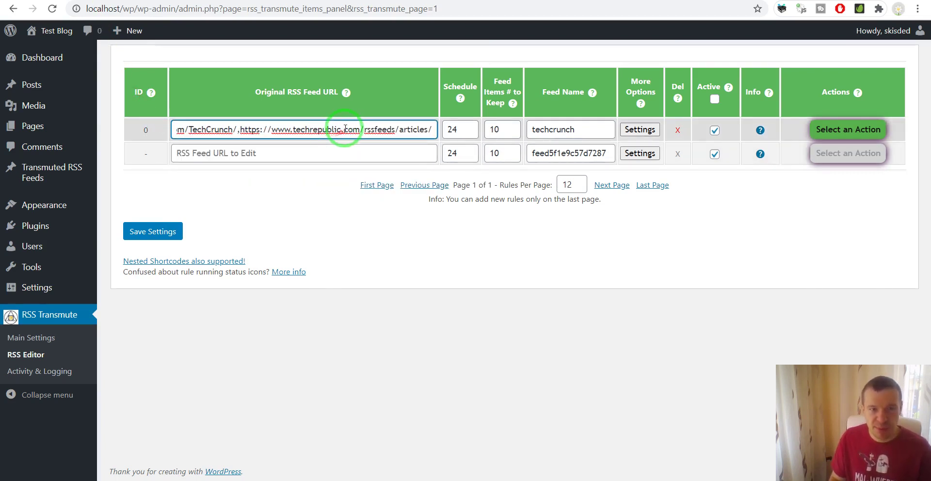
drag(241, 129, 429, 129)
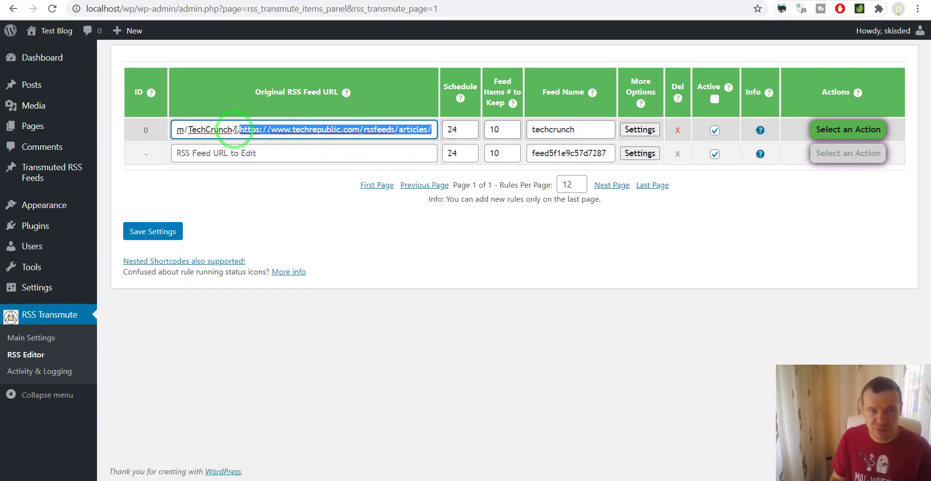
drag(235, 130, 156, 129)
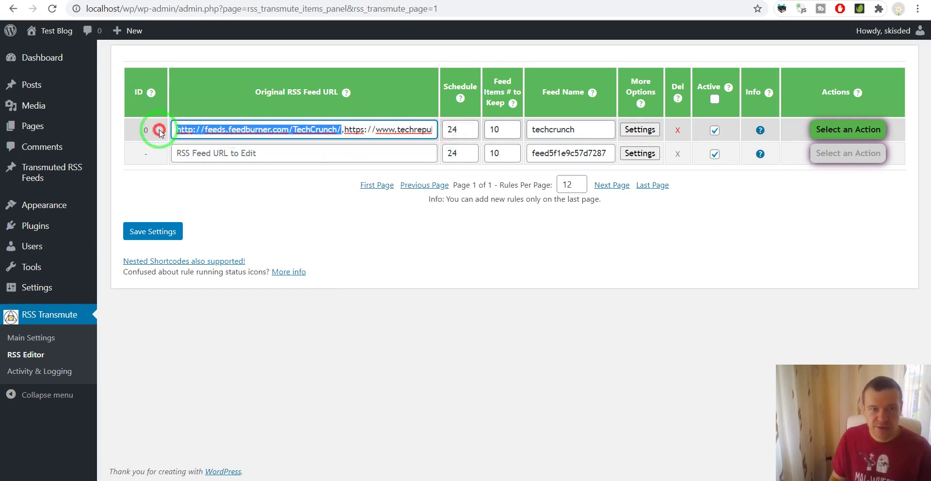
click(342, 130)
text(,)
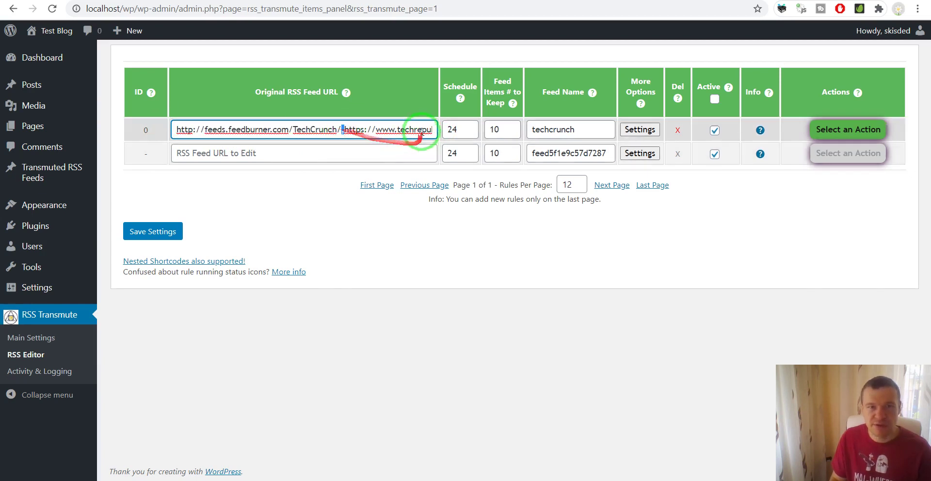
Set the rule's number of feed items to keep to 30 and its feed name to mixed
click(495, 128)
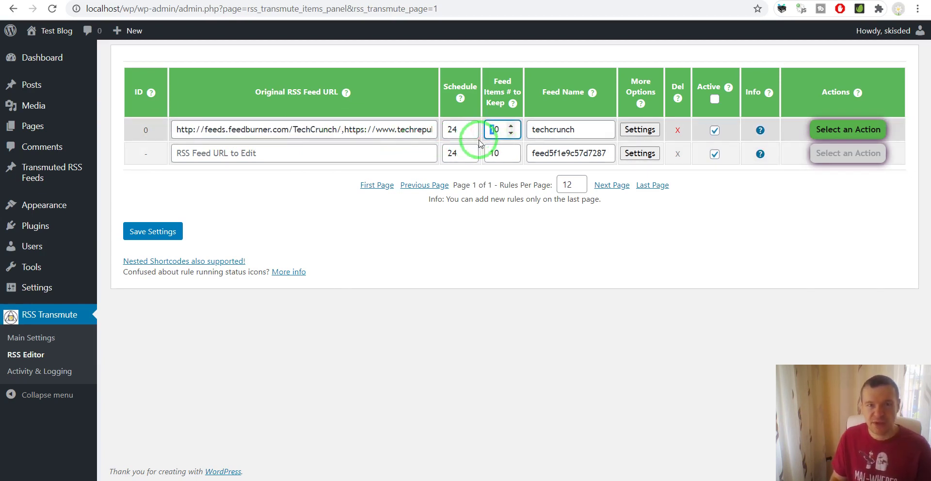
text(3)
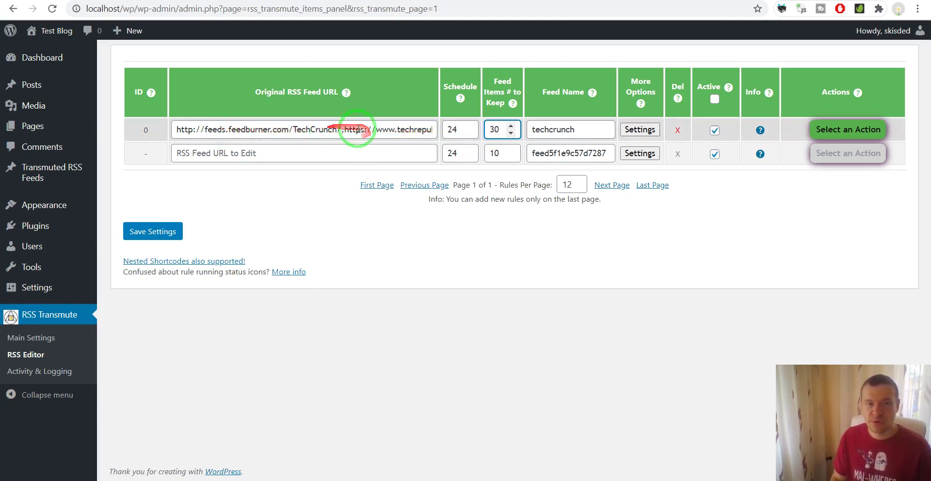
click(561, 126)
text(mixe)
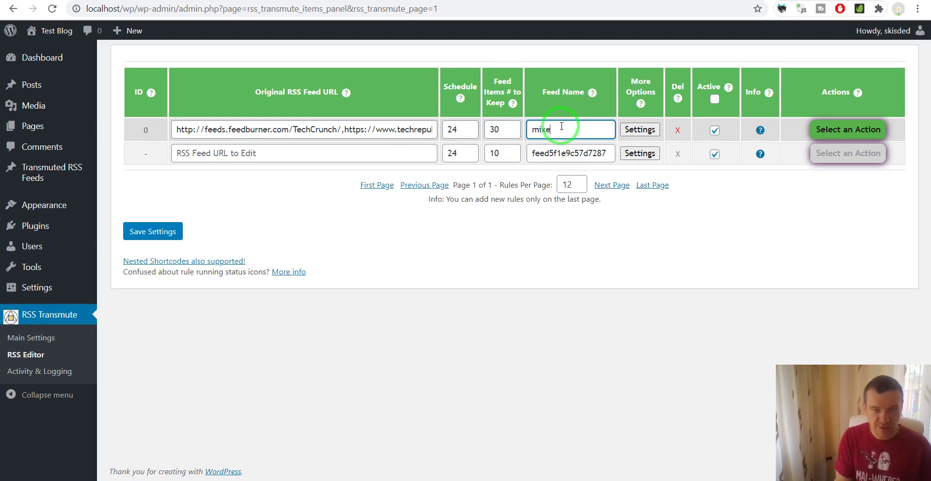
text(d)
Save the mixed rule and run it
click(154, 231)
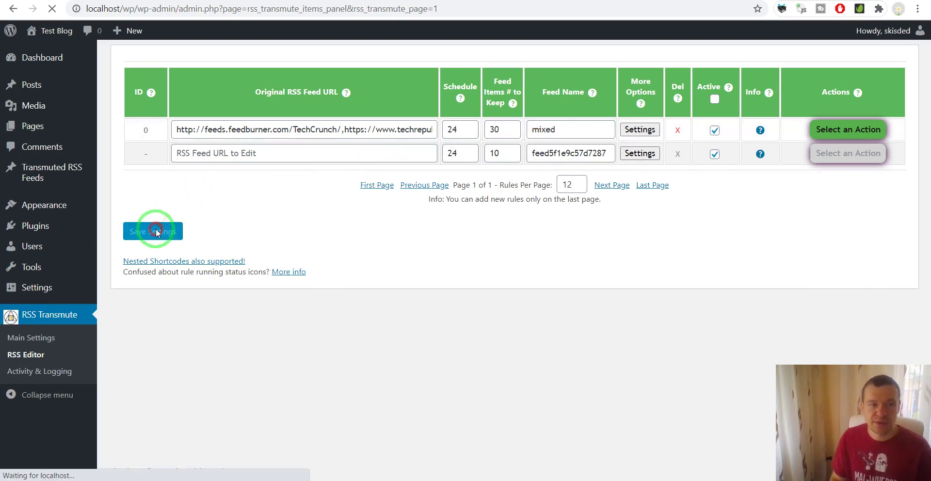
click(824, 130)
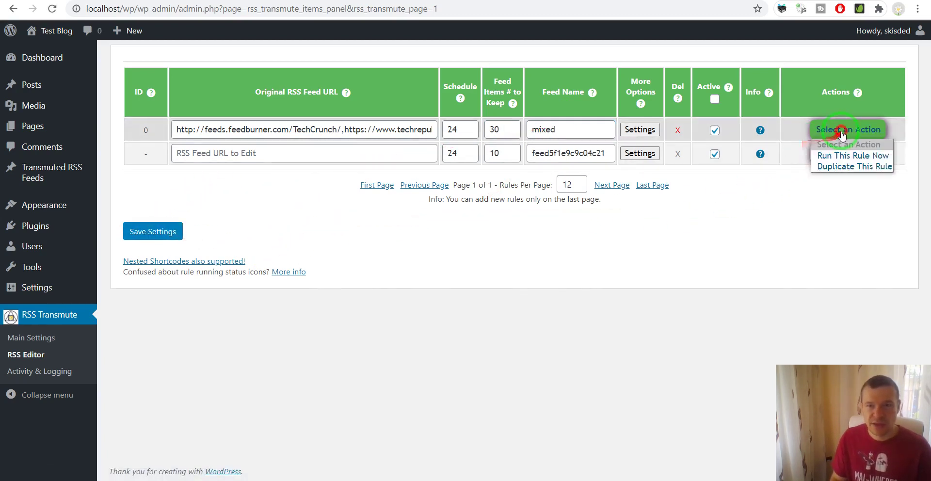
click(829, 153)
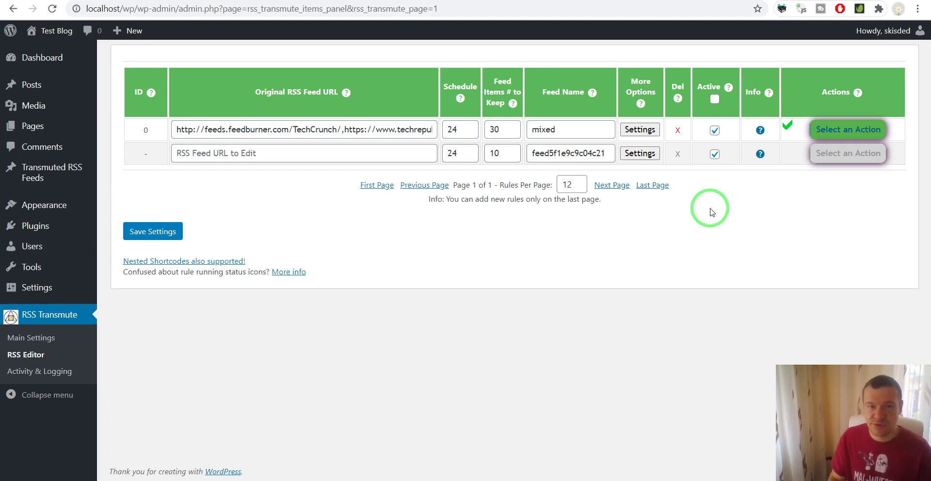
Reload the rules page, open the mixed rule's resulting feed and search it for Techcrunch items
click(52, 8)
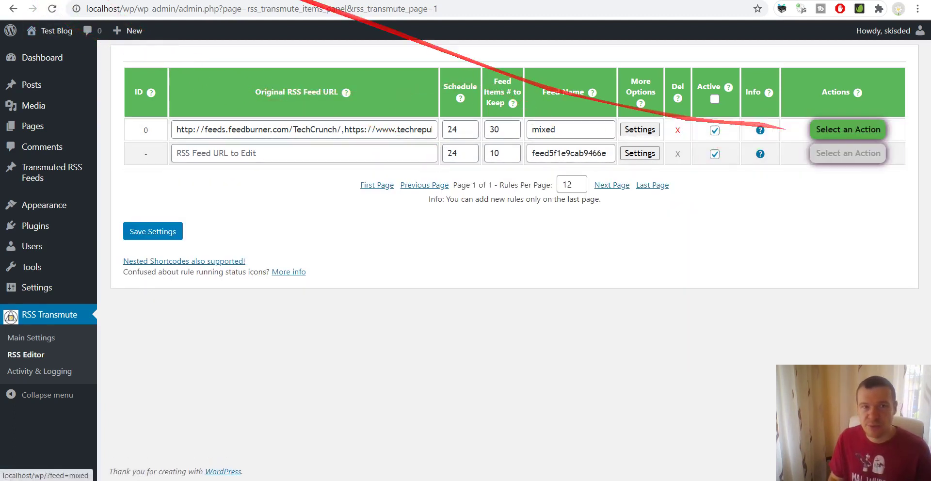
click(759, 130)
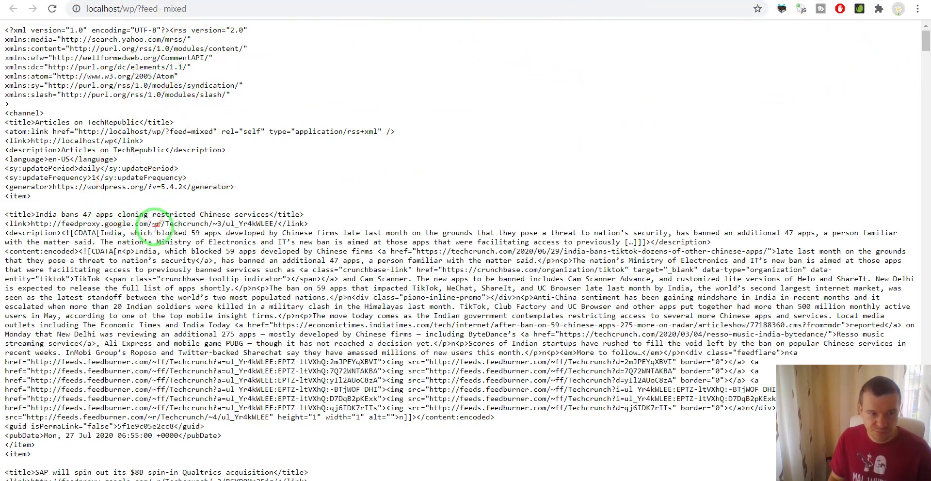
double_click(180, 224)
key(ctrl+f)
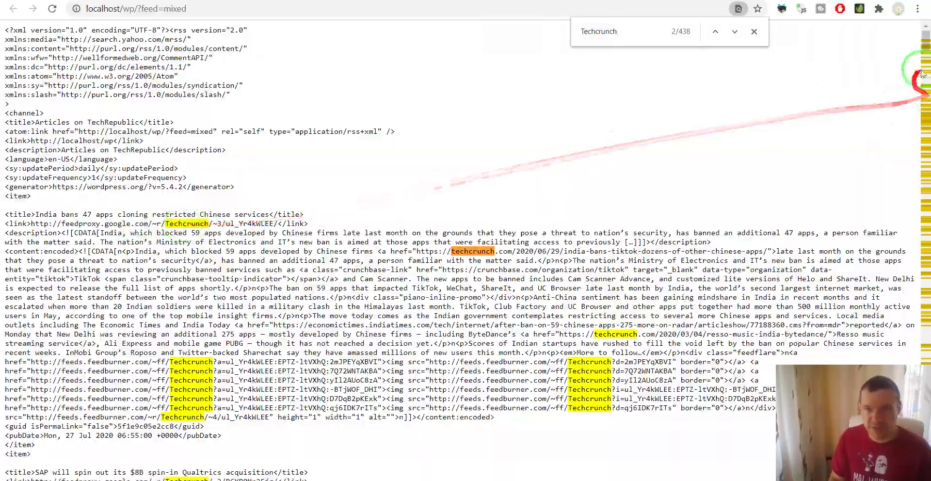
click(918, 162)
drag(917, 161, 591, 278)
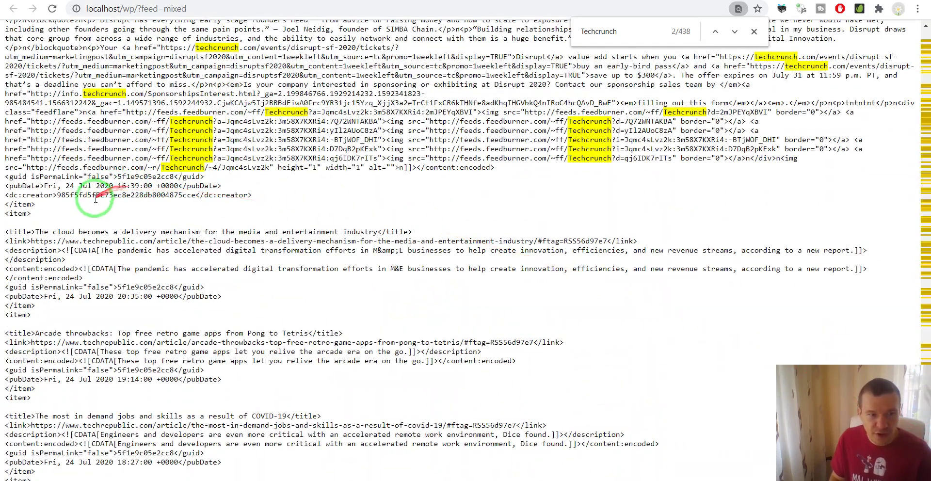
scroll(140, 233, down, 1)
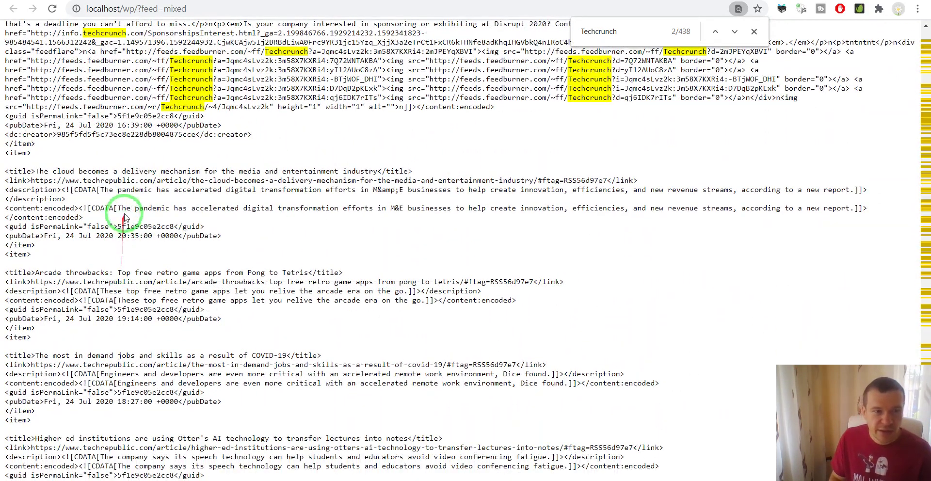
Search the mixed feed for techrepublic and examine where its items follow the TechCrunch ones
key(ctrl+f)
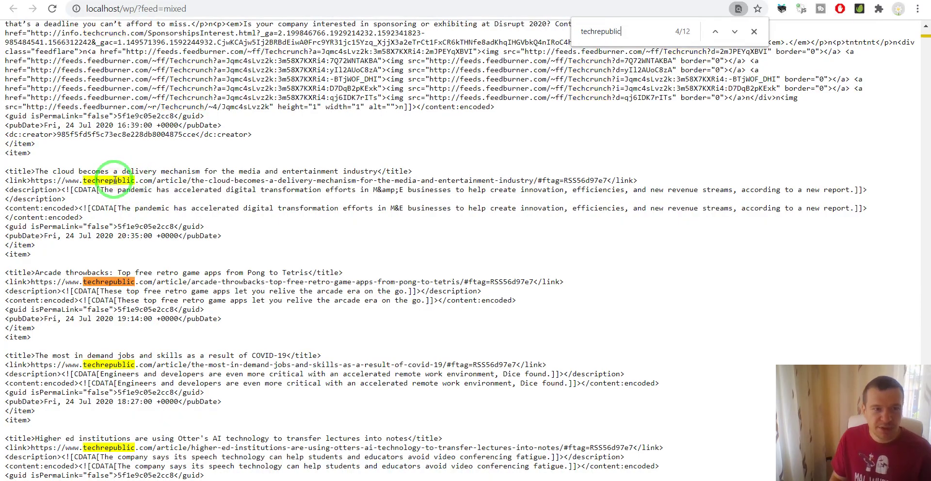
click(112, 206)
scroll(110, 223, down, 7)
scroll(110, 229, down, 5)
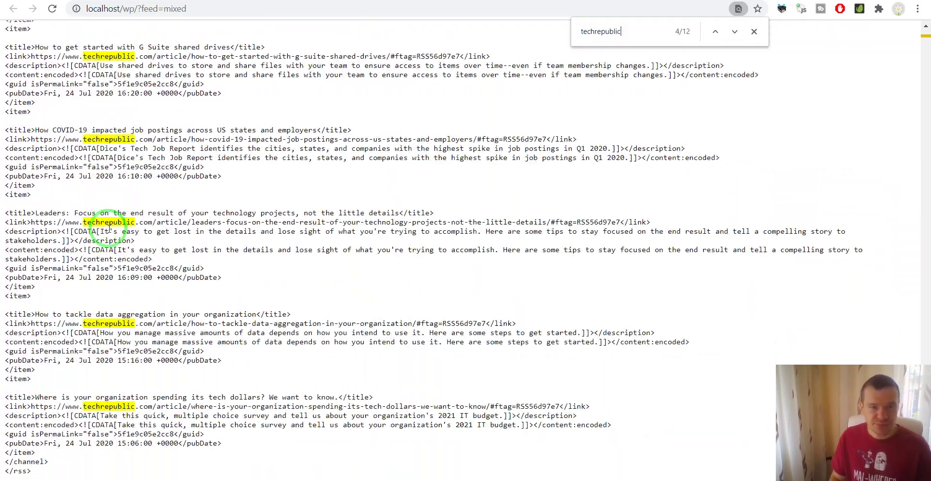
scroll(109, 228, up, 15)
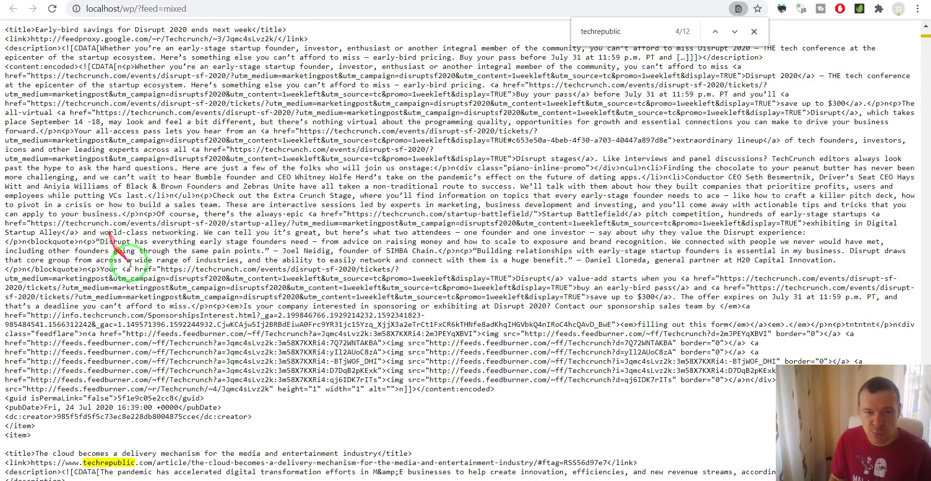
scroll(310, 145, down, 1)
scroll(333, 134, down, 9)
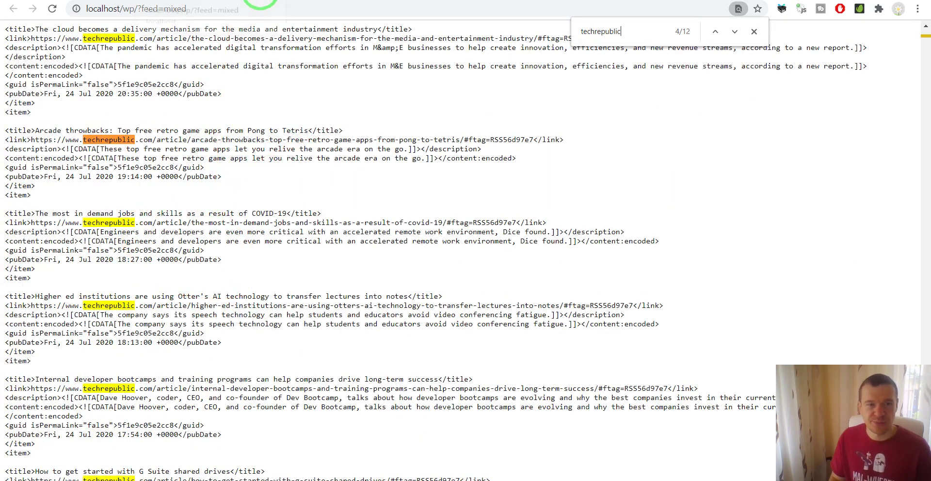
click(124, 0)
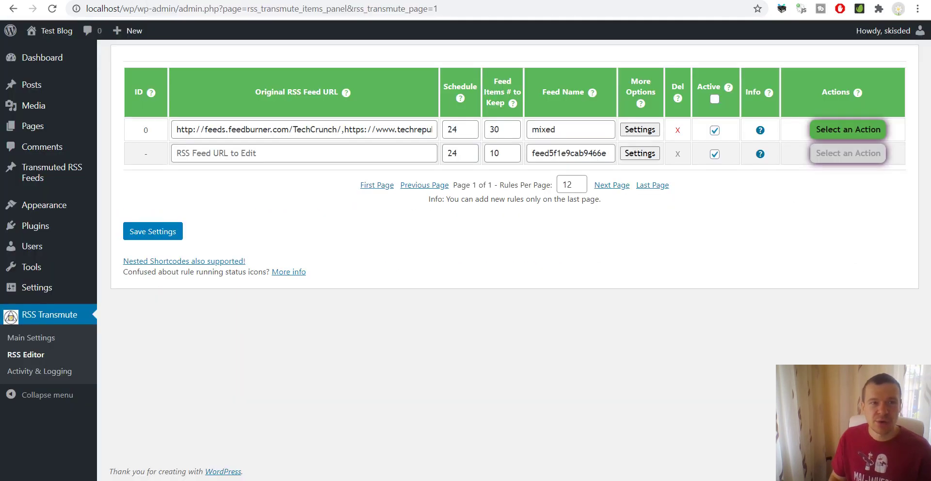
drag(341, 130, 438, 130)
key(BackSpace)
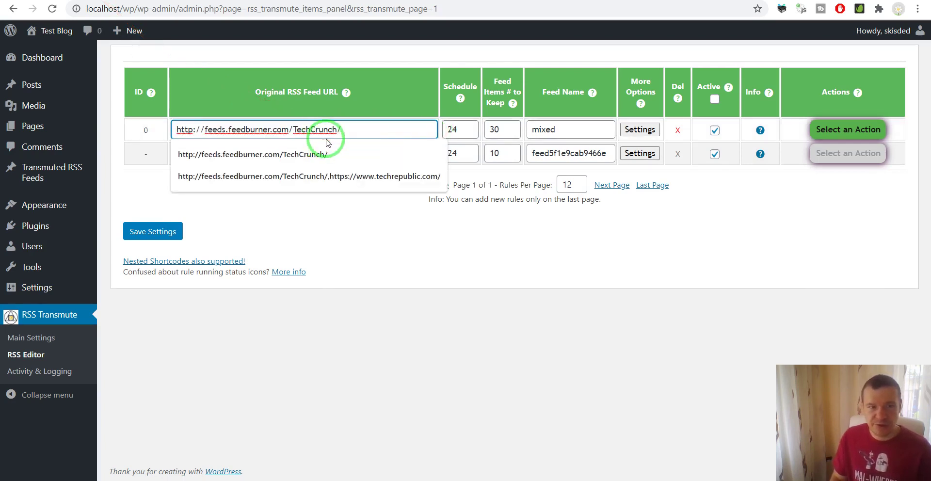
key(BackSpace)
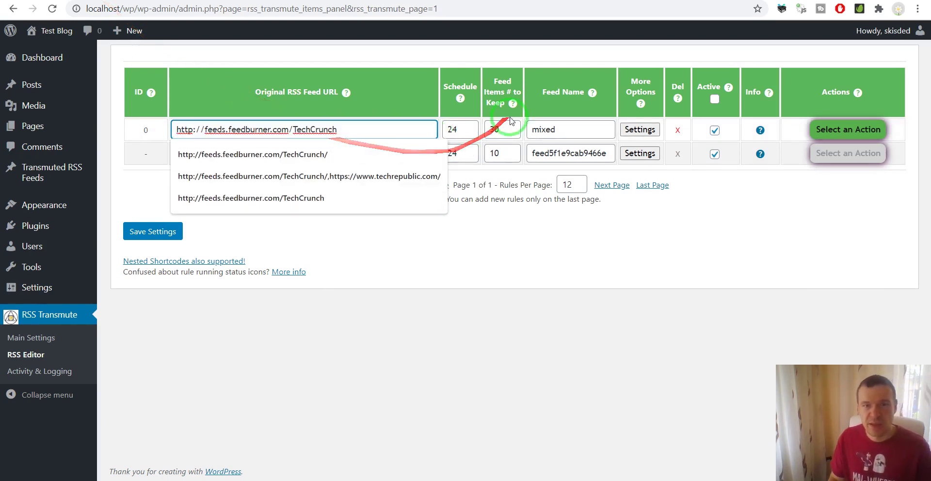
double_click(547, 129)
text(t)
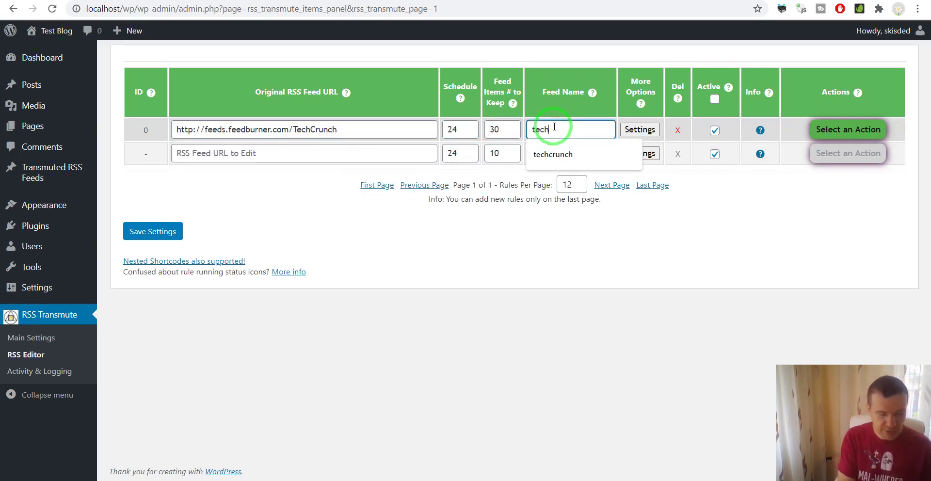
text(ech)
In the rule's advanced settings, set the feed items title to "Check this tech article: %%item_title%%"
click(627, 129)
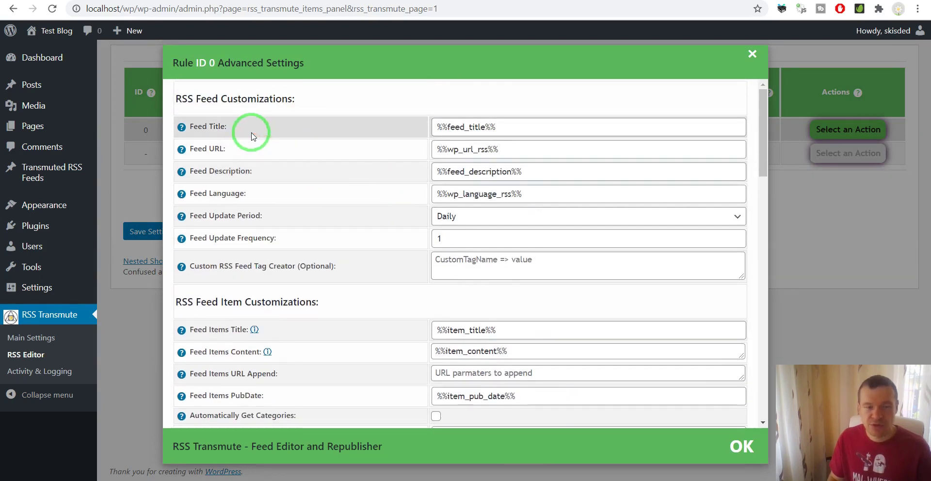
scroll(270, 198, down, 3)
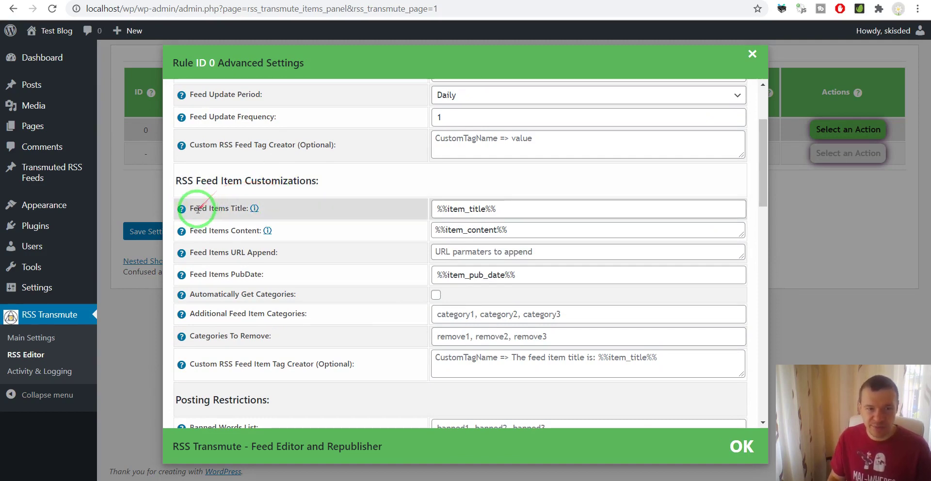
drag(190, 210, 247, 210)
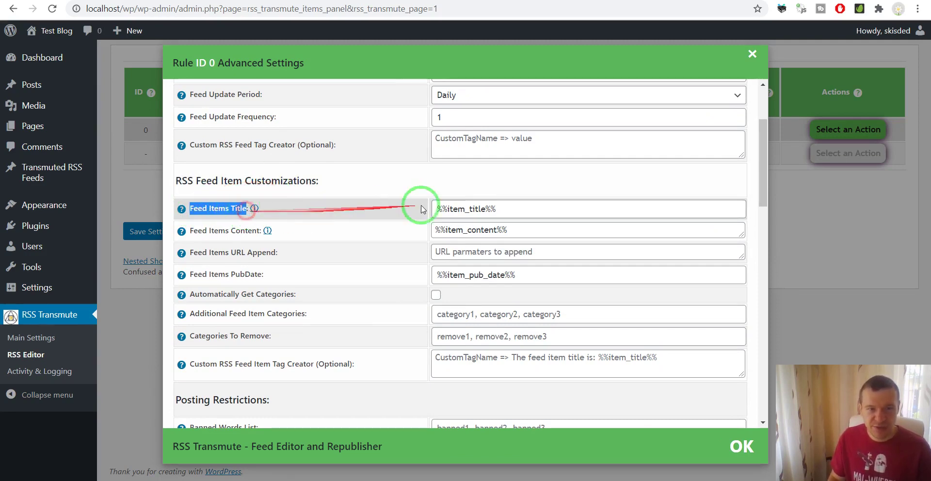
click(437, 208)
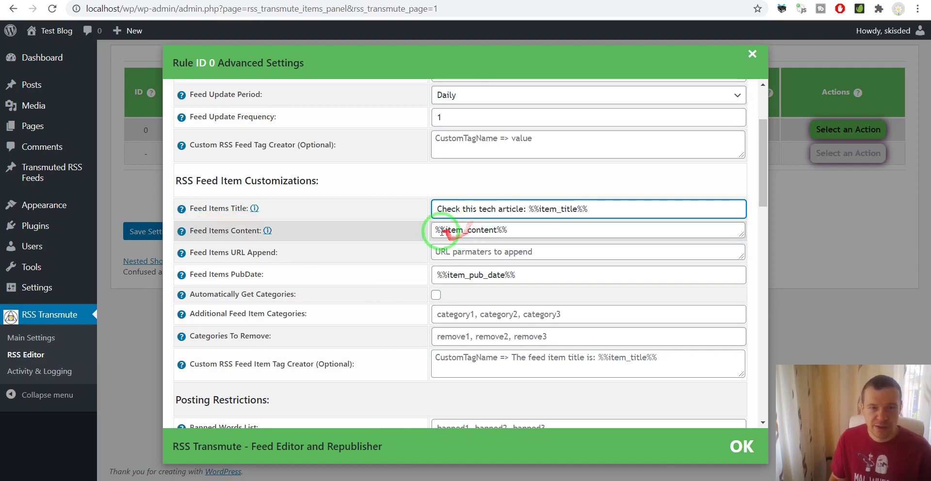
Set the feed items content to "What is new in tech: %%item_content%%" and save the rule
click(436, 230)
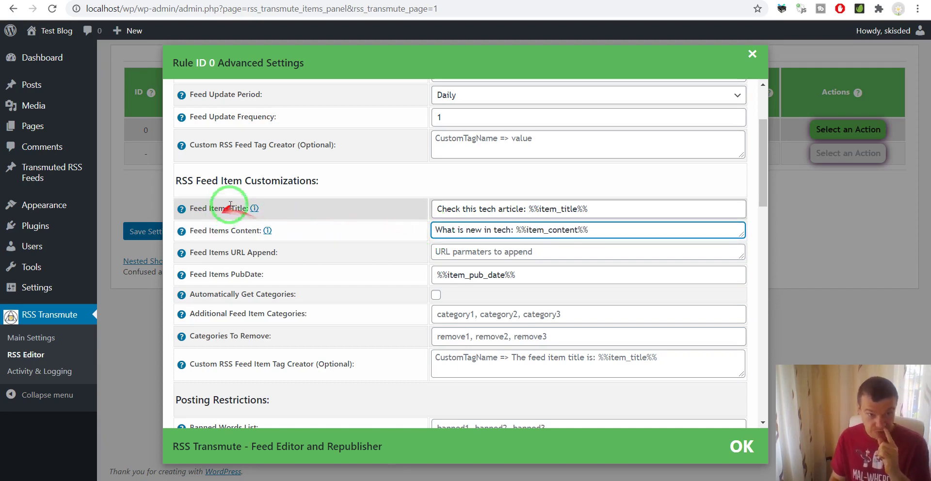
click(445, 209)
drag(445, 208, 526, 208)
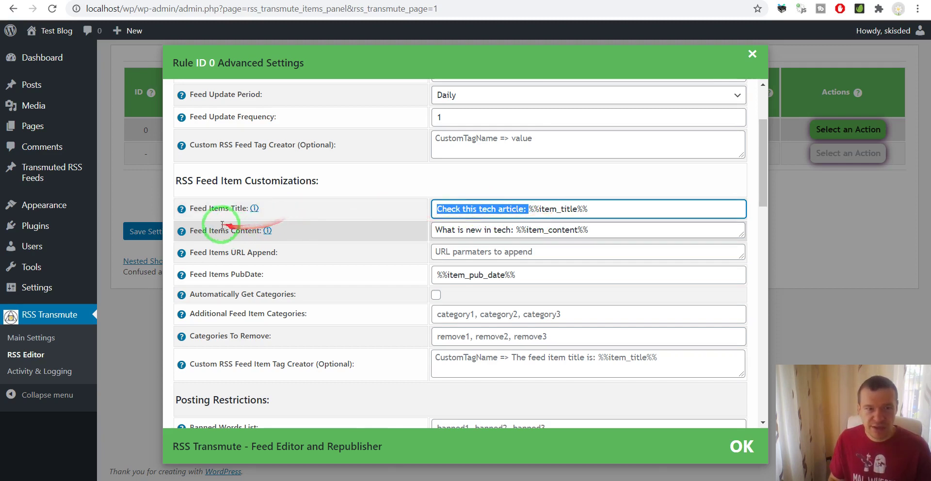
drag(206, 232, 144, 229)
double_click(538, 229)
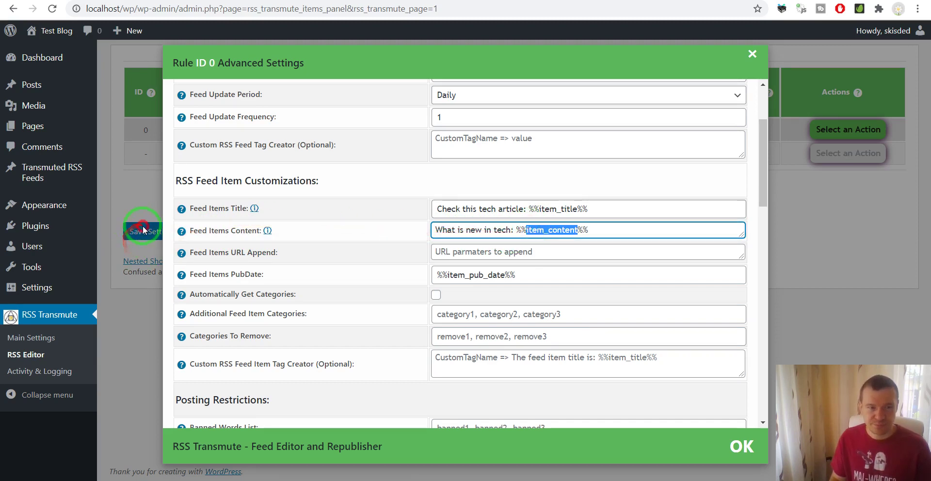
click(144, 229)
click(145, 228)
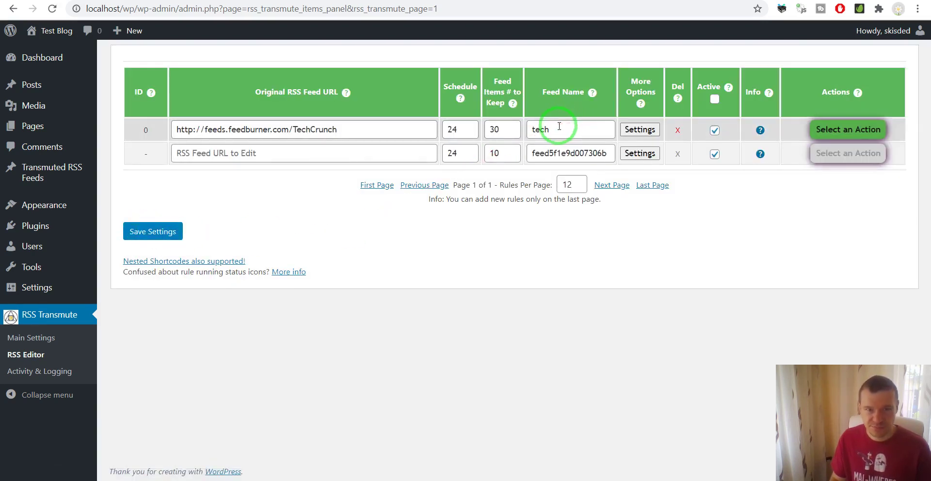
Run the tech rule for the TechCrunch feed and open its resulting feed
click(846, 129)
click(833, 154)
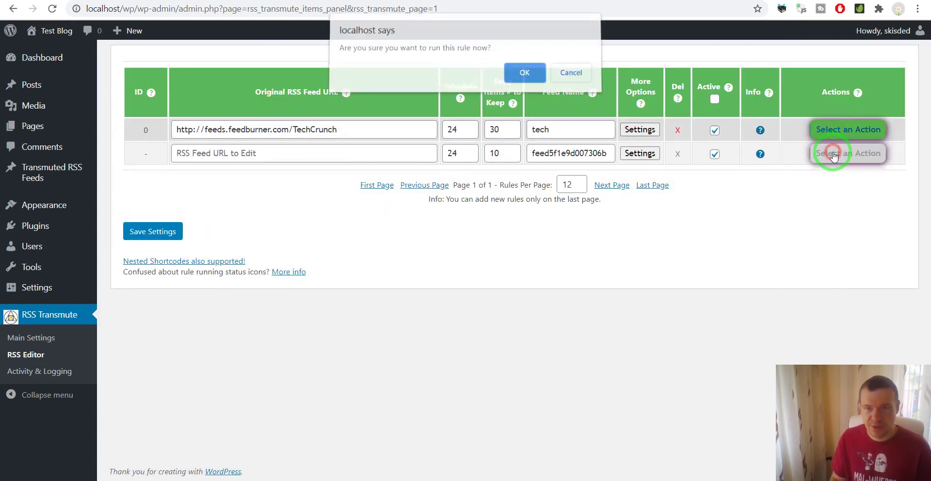
key(Return)
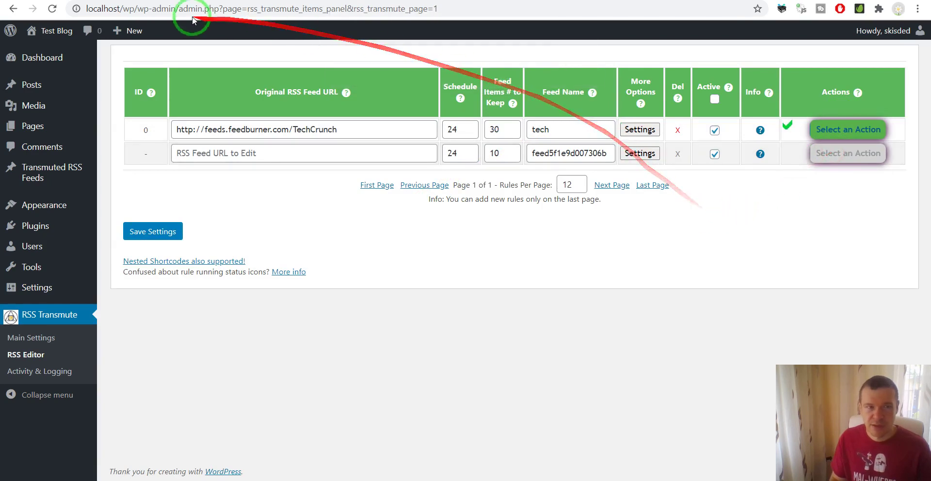
mouse_move(760, 130)
click(788, 129)
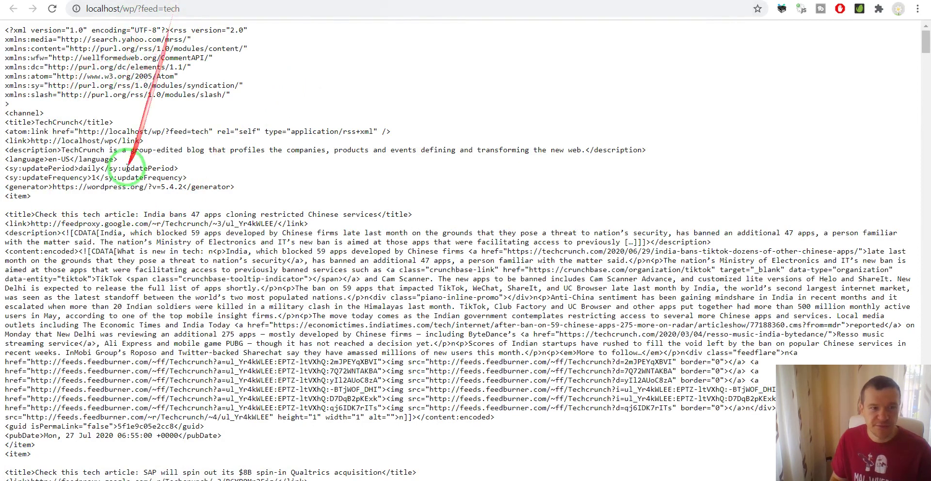
Search the resulting feed for "Check this tech article:" and examine the item titles for the added prefix
scroll(127, 168, down, 1)
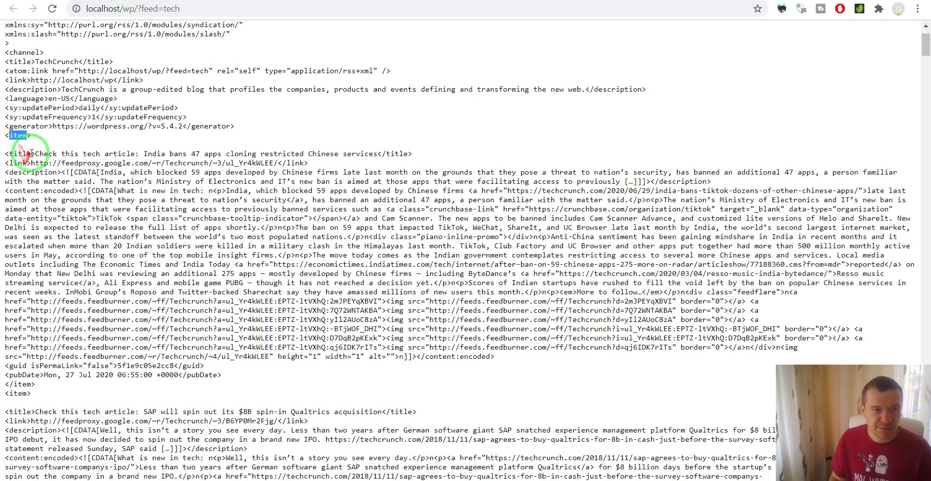
double_click(24, 153)
drag(36, 153, 139, 153)
key(ctrl+f)
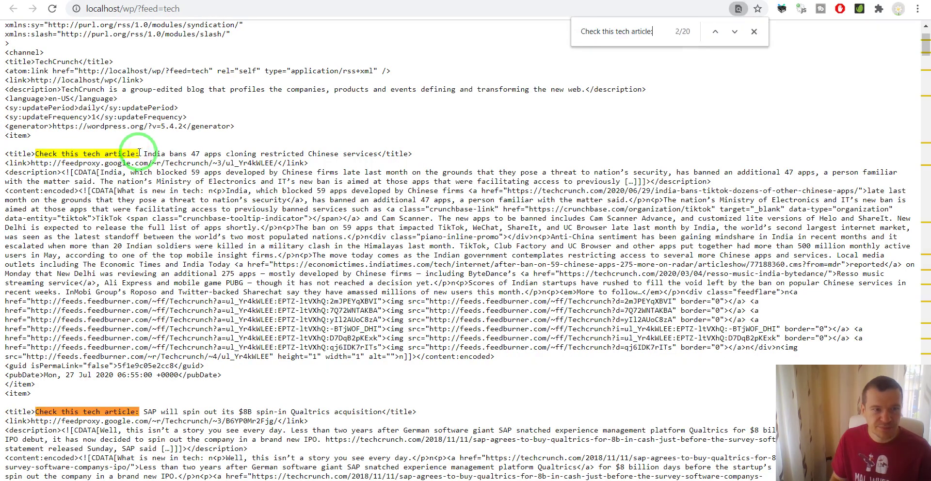
key(Return)
scroll(103, 398, down, 20)
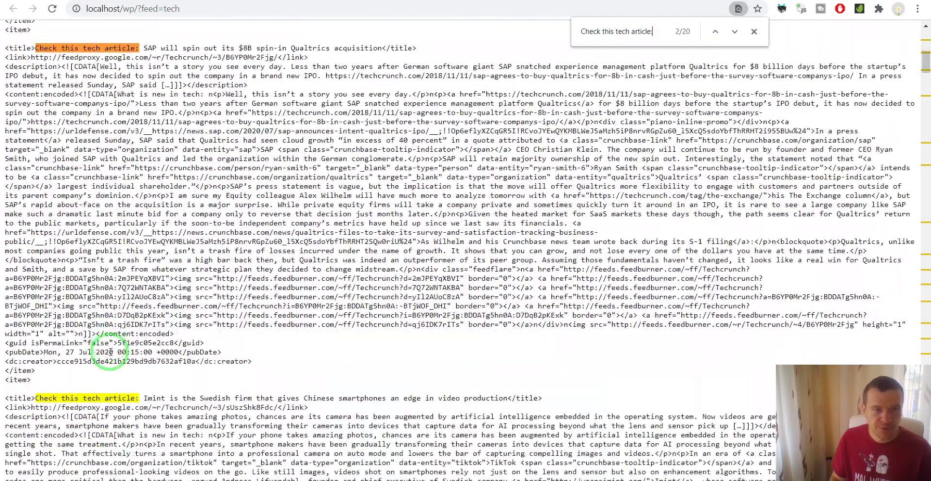
scroll(111, 344, up, 15)
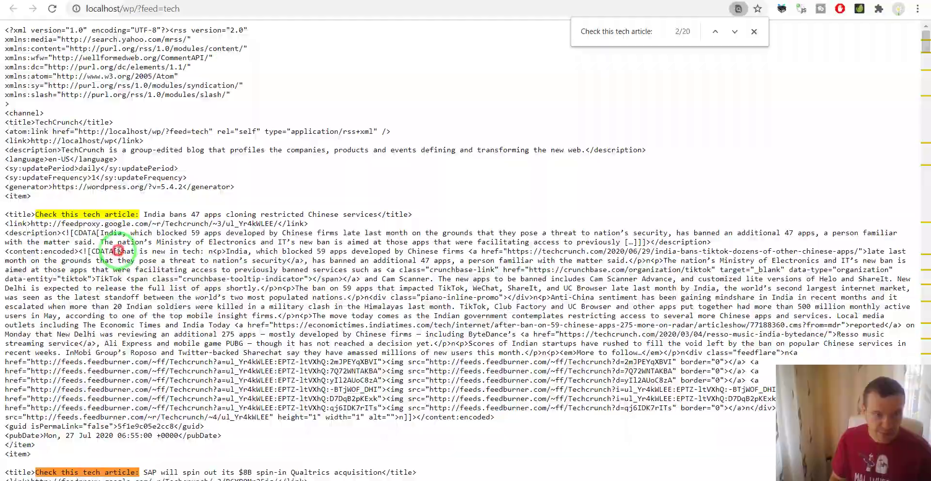
Search the feed for "What is new in tech:" and examine the content of the items for this prefix
drag(118, 251, 204, 252)
key(ctrl+c)
key(ctrl+f)
key(ctrl+v)
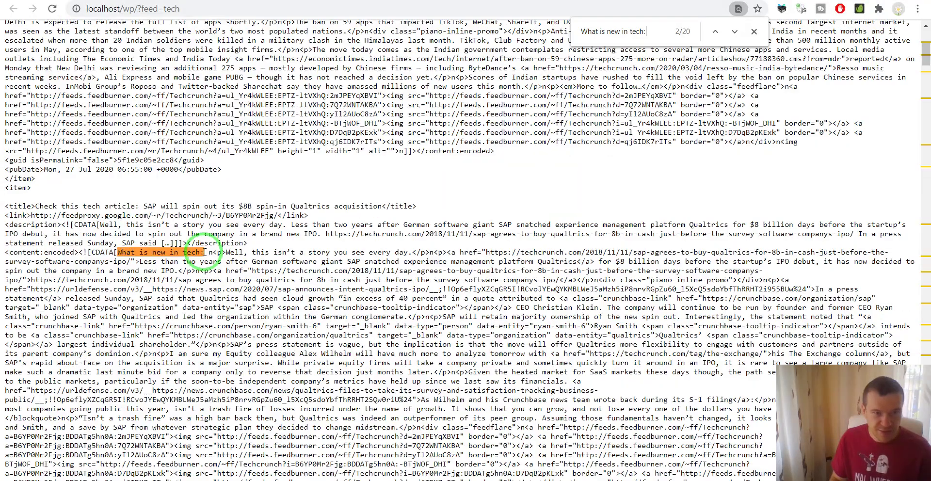
scroll(204, 251, down, 20)
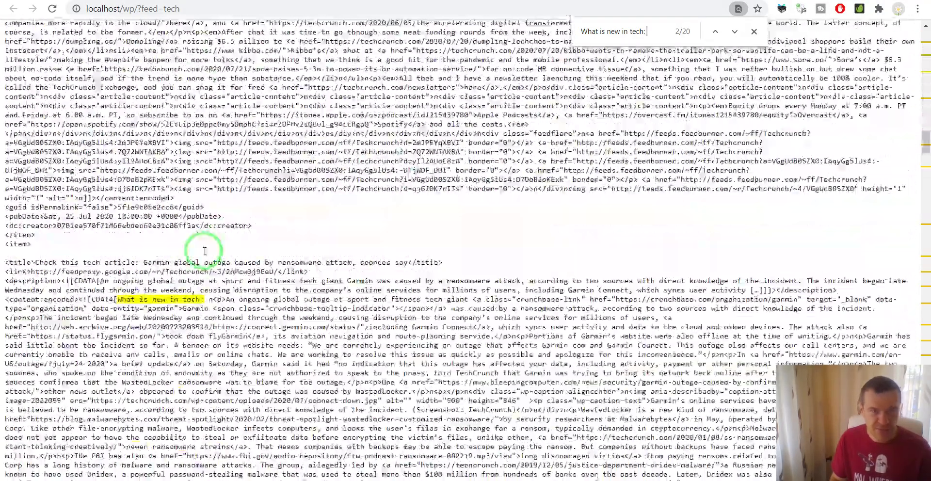
scroll(204, 251, down, 20)
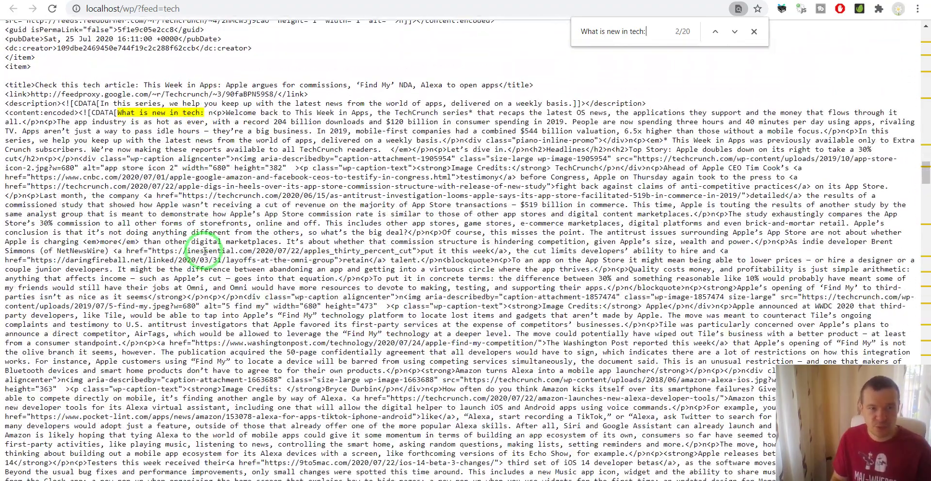
click(28, 113)
Back in the rule's advanced settings, reduce the feed items title to %%item_title%% and the feed items content to %%item_content%%
click(87, 1)
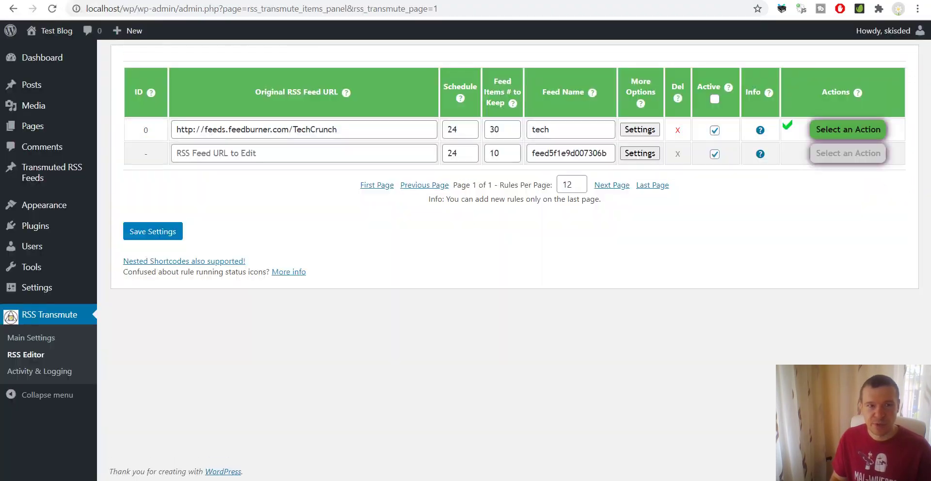
click(628, 128)
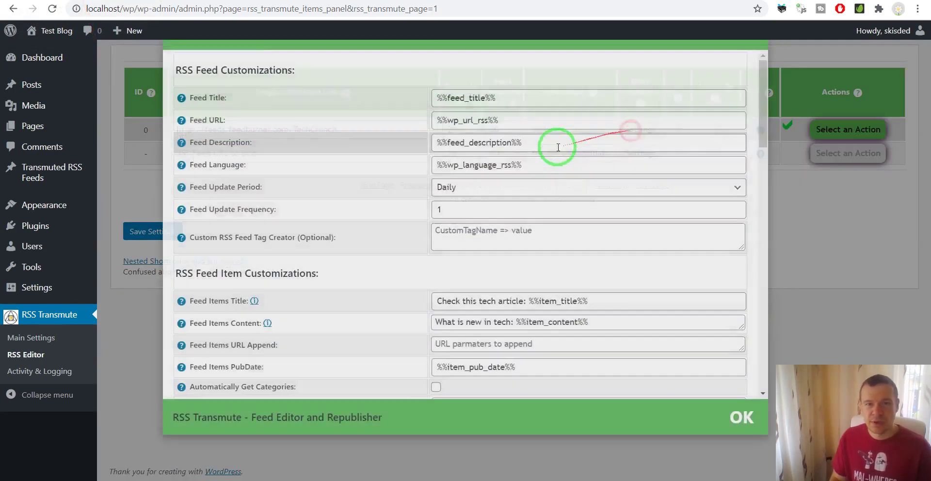
scroll(463, 253, down, 1)
scroll(462, 254, down, 5)
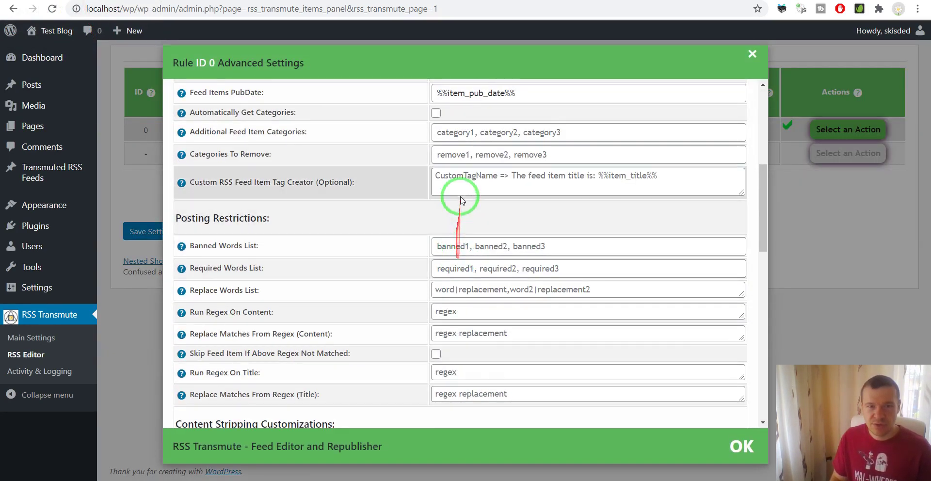
scroll(460, 247, up, 5)
scroll(485, 242, down, 1)
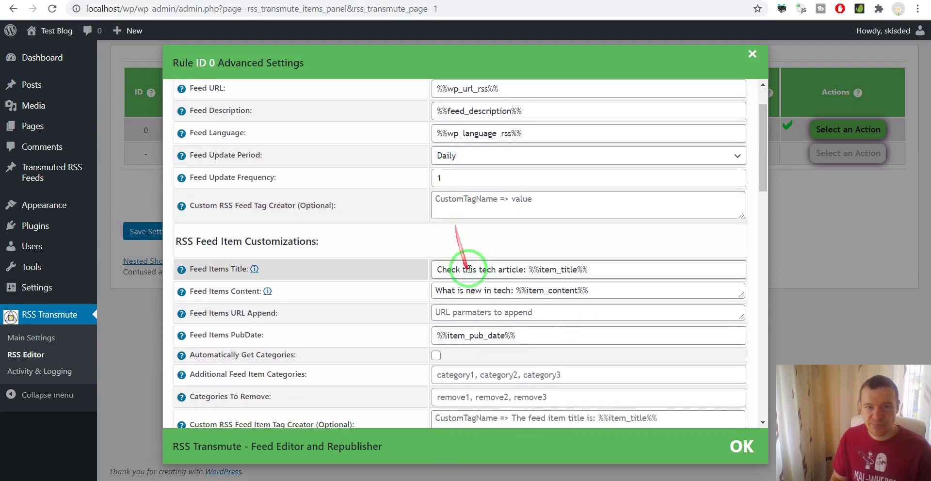
drag(529, 270, 393, 268)
key(BackSpace)
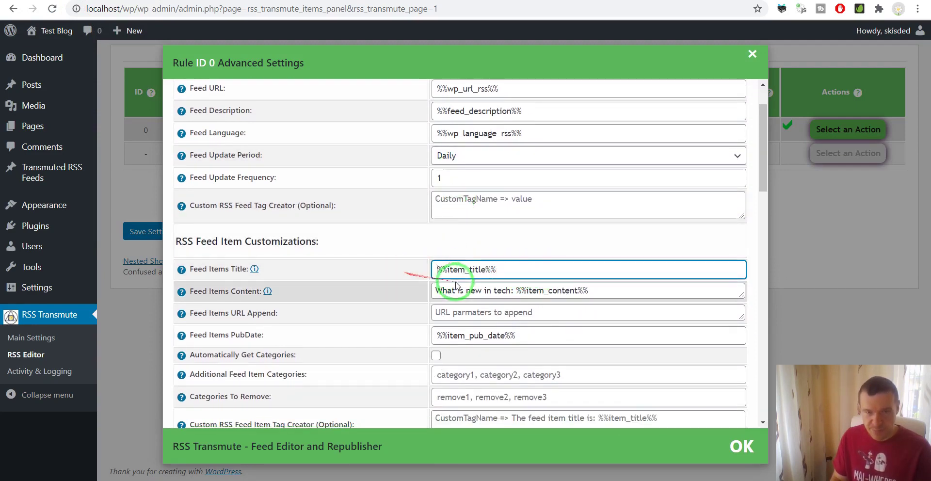
drag(517, 292, 433, 291)
key(BackSpace)
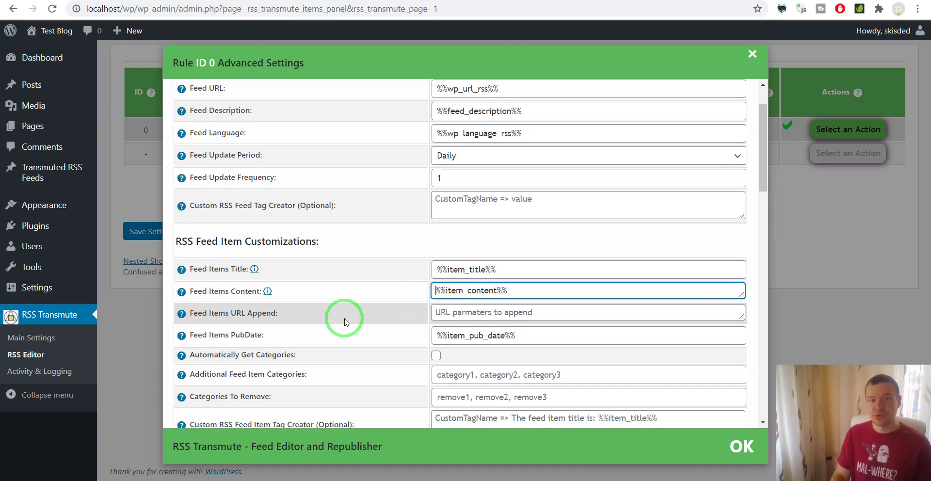
Set the rule to automatically translate its content to German (Google Translate)
scroll(344, 321, down, 15)
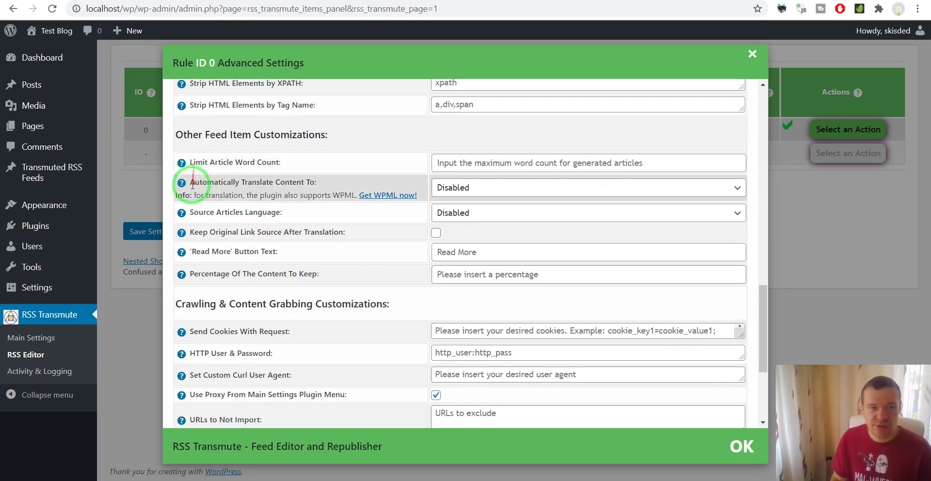
drag(189, 183, 293, 182)
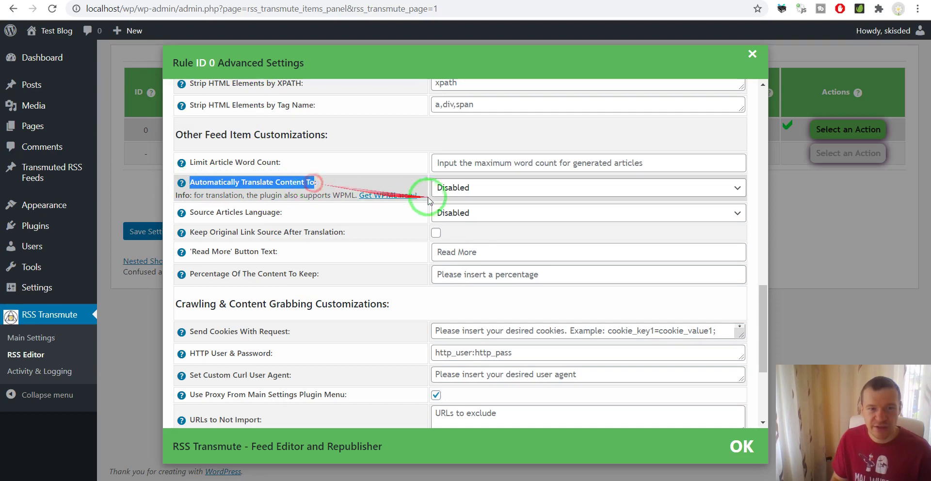
click(456, 187)
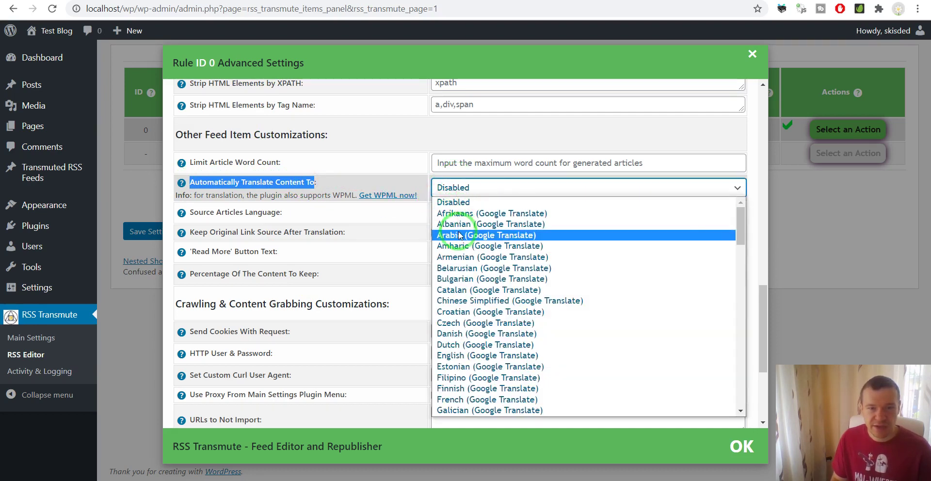
key(g)
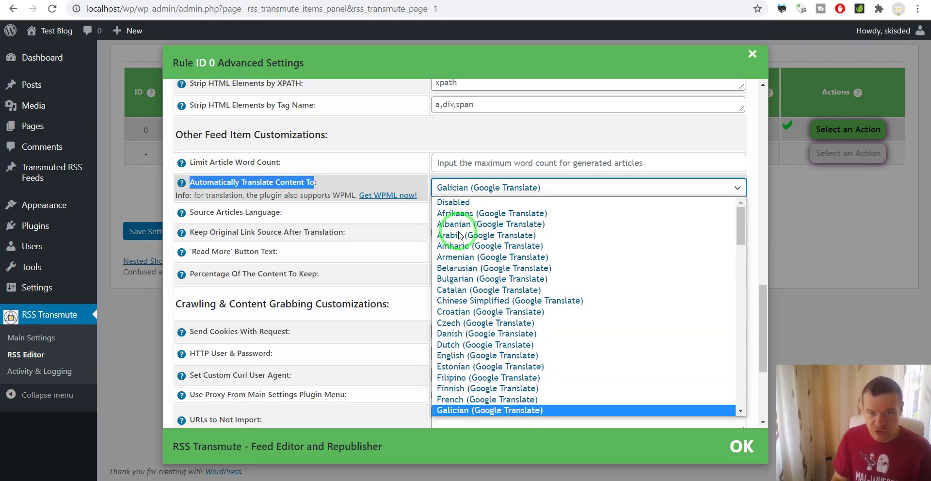
key(g)
key(Return)
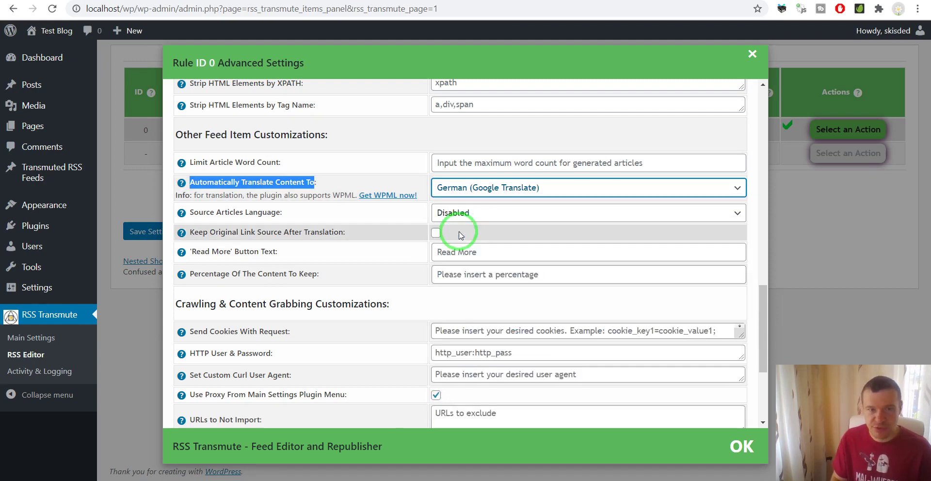
Set the source articles language to English (Google Translate) and save the rule settings
click(453, 213)
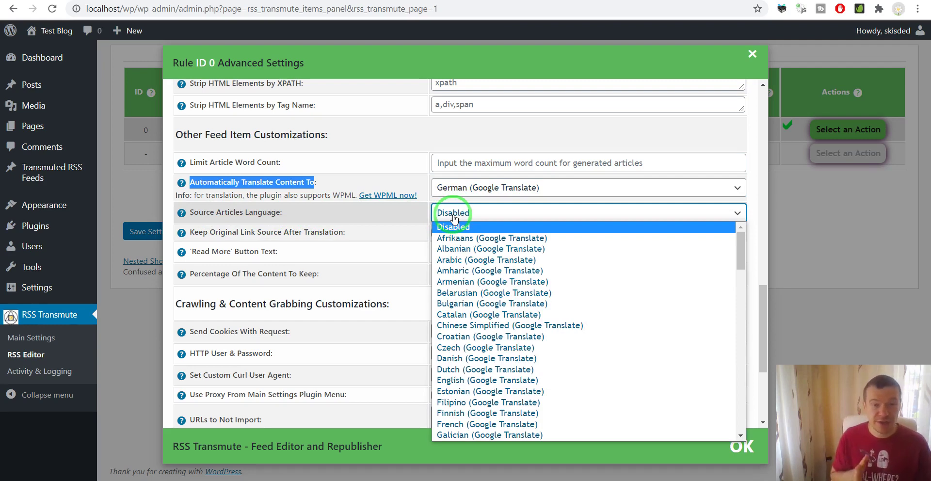
key(e)
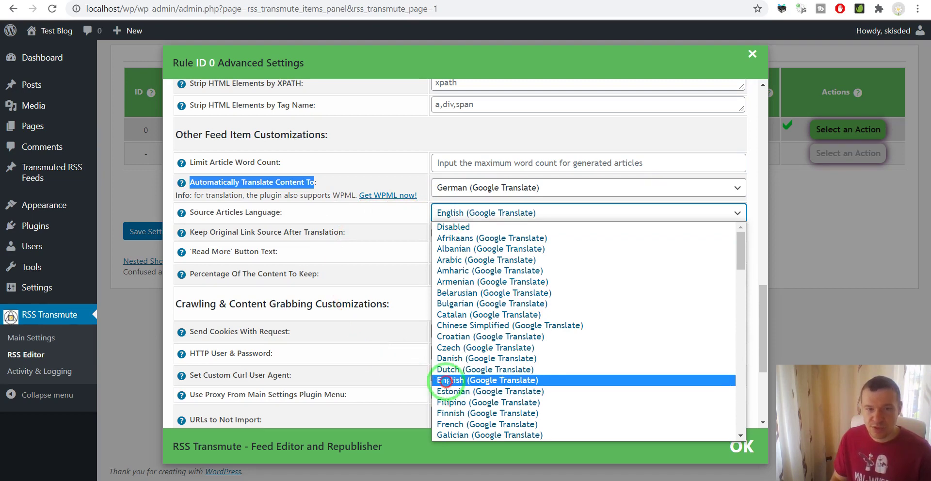
click(447, 222)
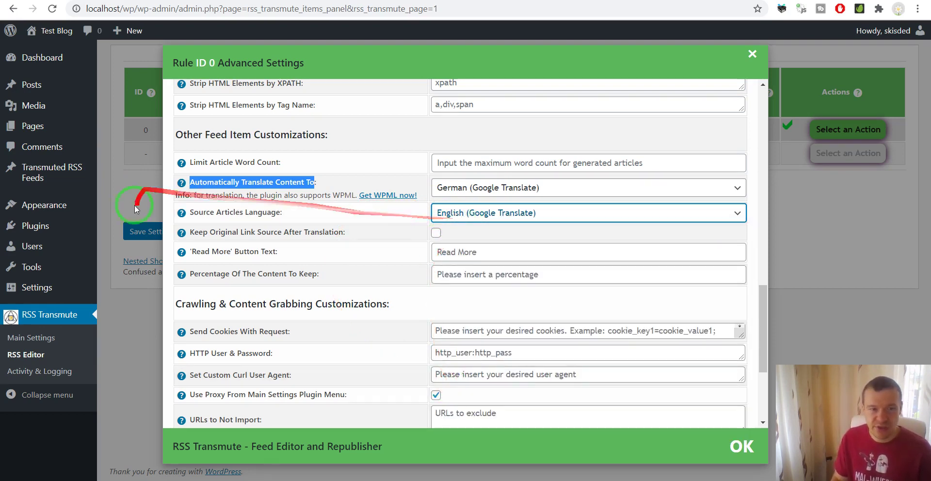
click(136, 224)
click(146, 231)
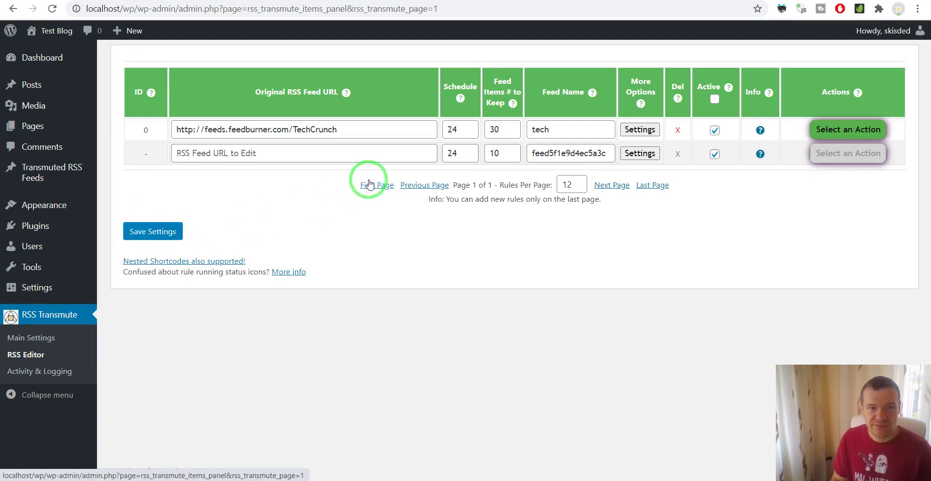
Rename the TechCrunch rule's feed to german and save the settings
double_click(558, 131)
text(g)
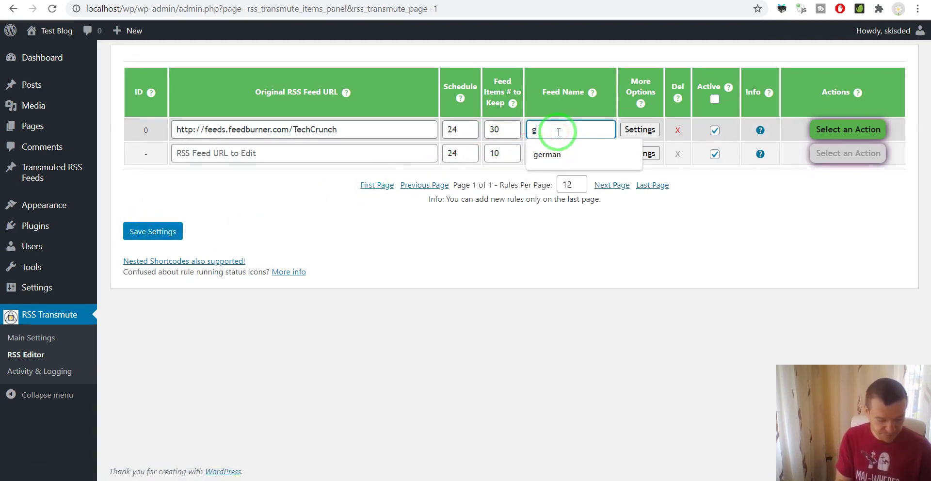
text(erman)
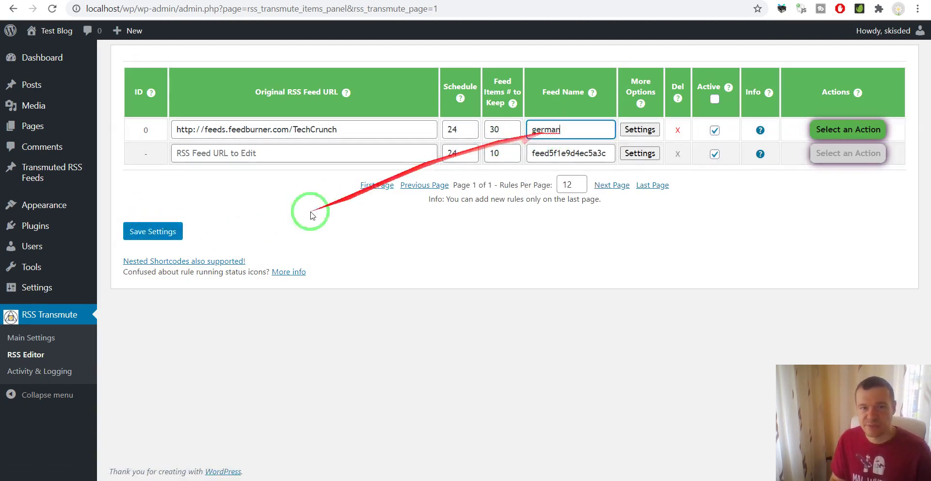
click(130, 233)
Run the german rule, reload the rules page and open the rule's resulting feed
click(830, 128)
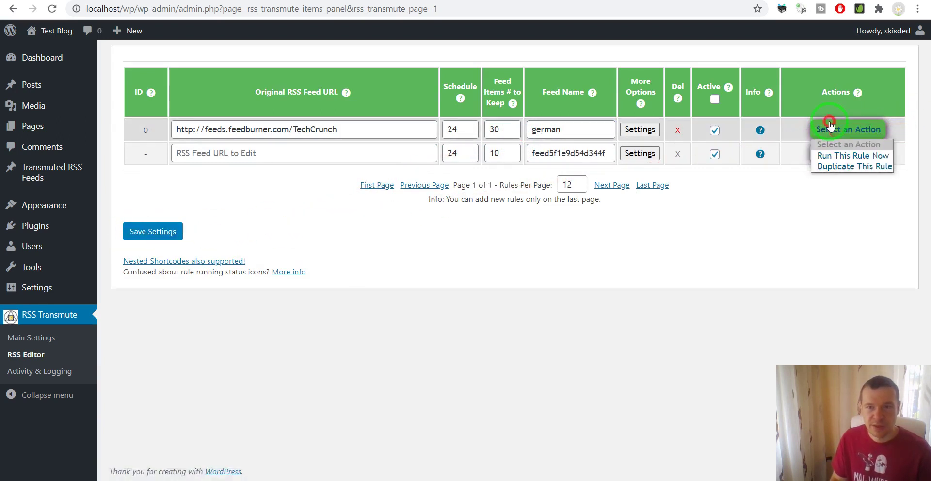
click(833, 156)
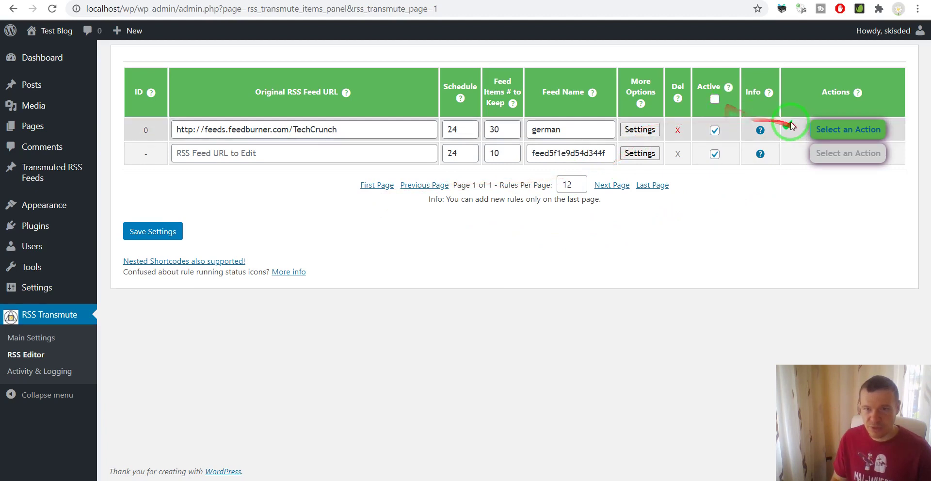
click(56, 9)
click(761, 132)
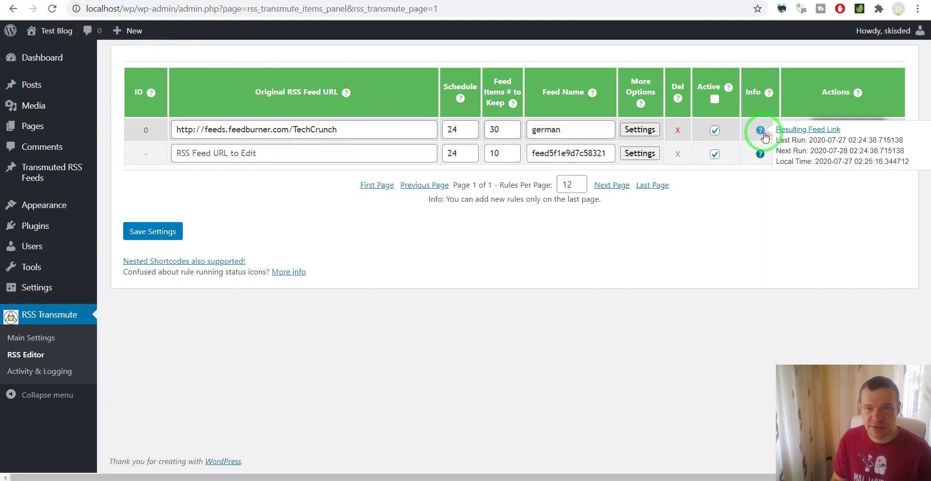
click(824, 129)
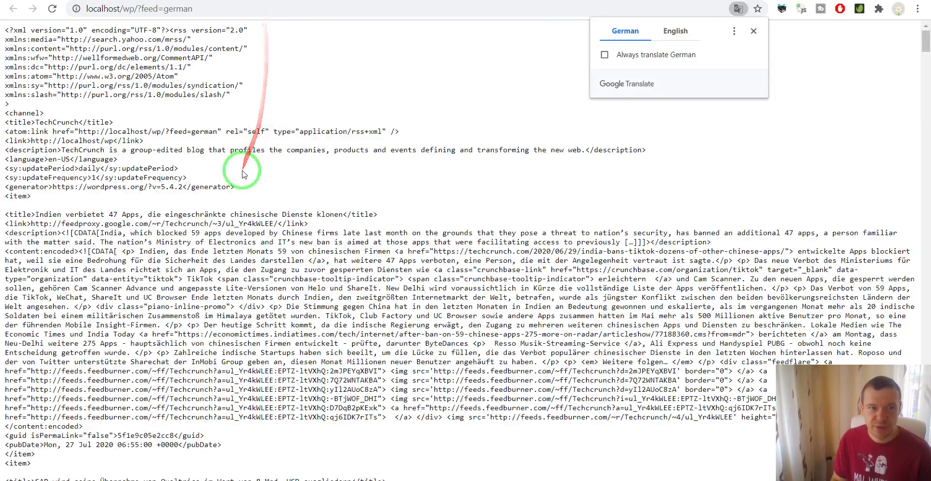
Examine the translated content of the feed items and search the feed for "<title" to check the item titles
scroll(243, 171, down, 4)
scroll(167, 125, up, 1)
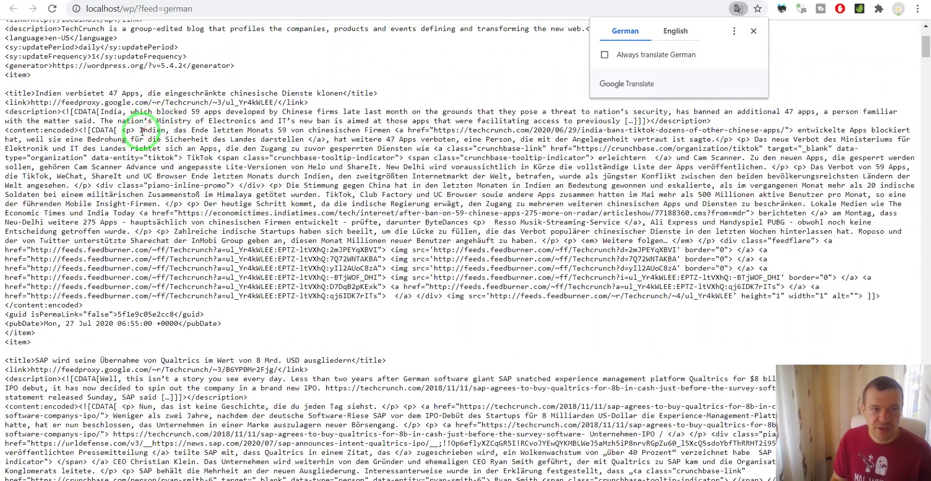
drag(142, 131, 460, 213)
scroll(462, 239, down, 1)
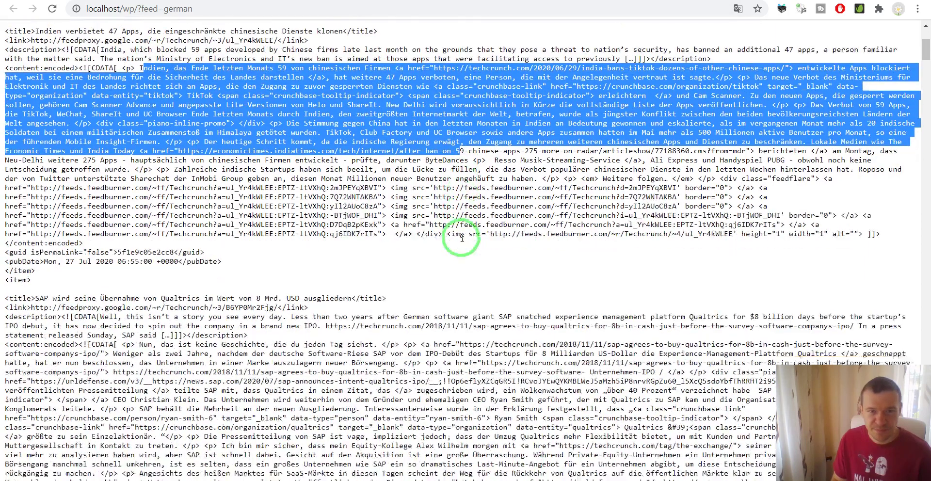
scroll(462, 238, down, 2)
scroll(436, 239, up, 1)
scroll(412, 218, down, 1)
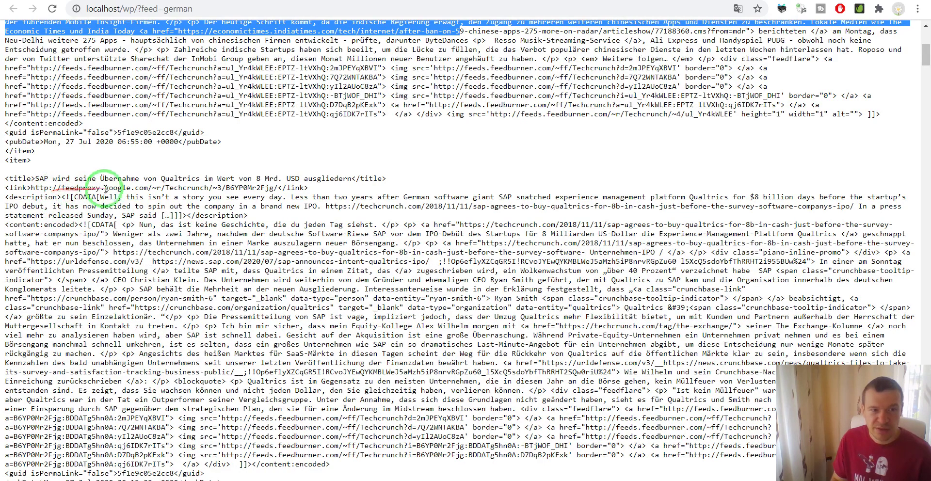
key(ctrl+f)
text(<title)
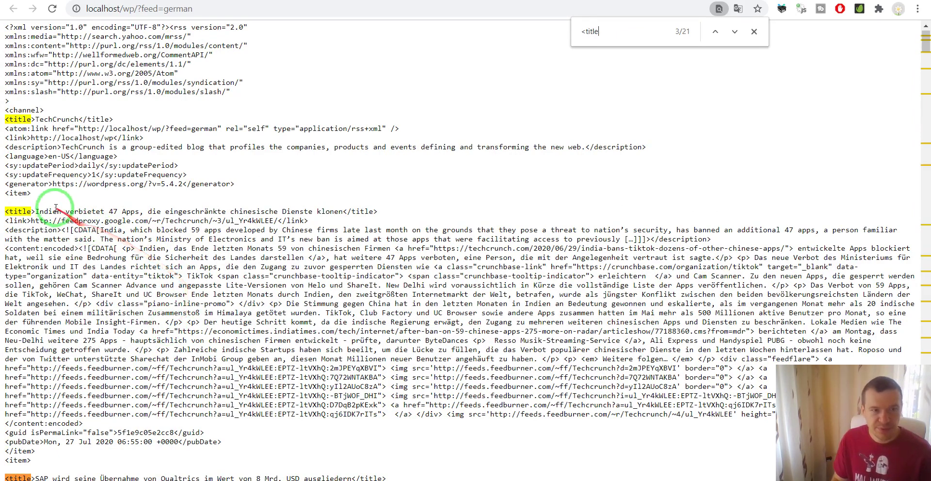
Examine the translated item titles and content further down the german feed
drag(39, 211, 222, 211)
scroll(190, 333, down, 2)
scroll(191, 333, down, 4)
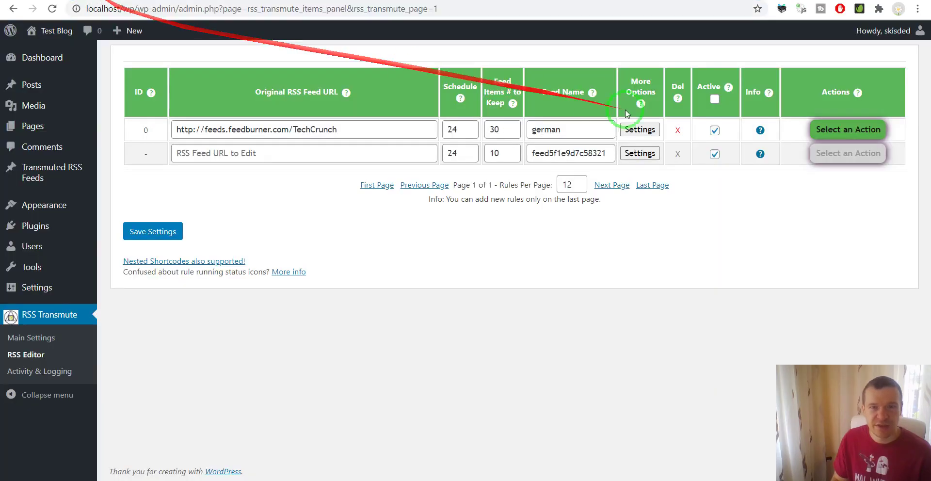
Set automatic content translation to Disabled in the advanced settings of the german rule
click(639, 129)
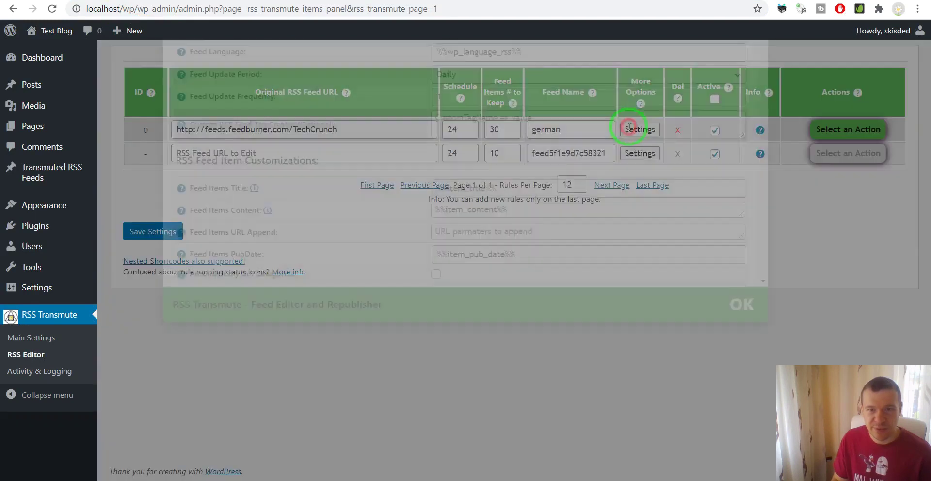
scroll(396, 236, down, 5)
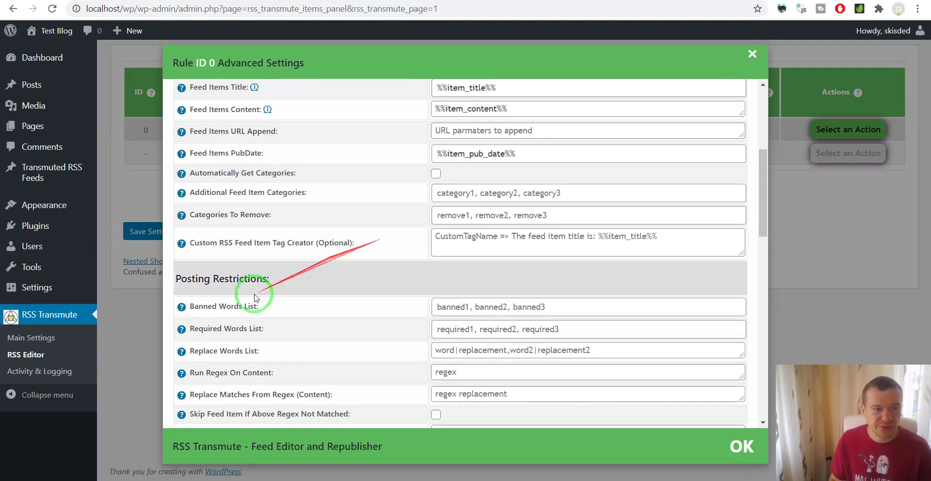
scroll(259, 322, down, 5)
scroll(266, 315, down, 6)
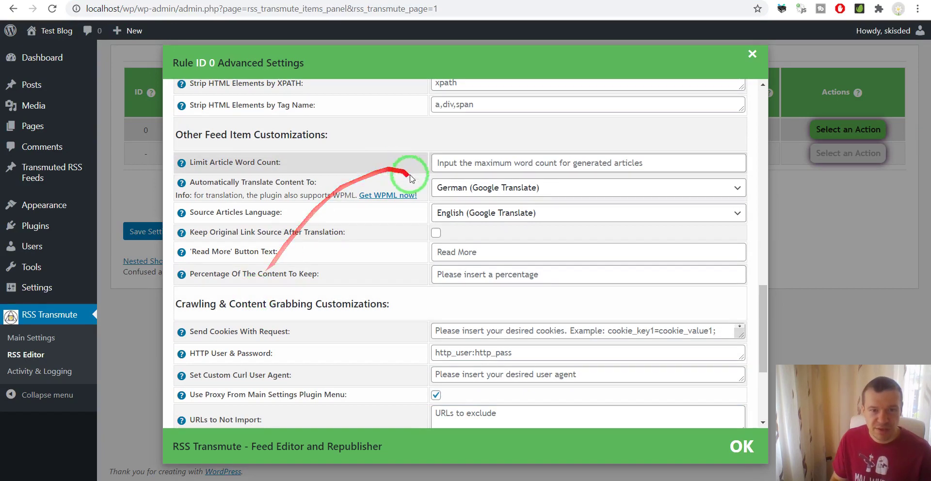
click(448, 188)
scroll(454, 208, up, 1)
click(453, 202)
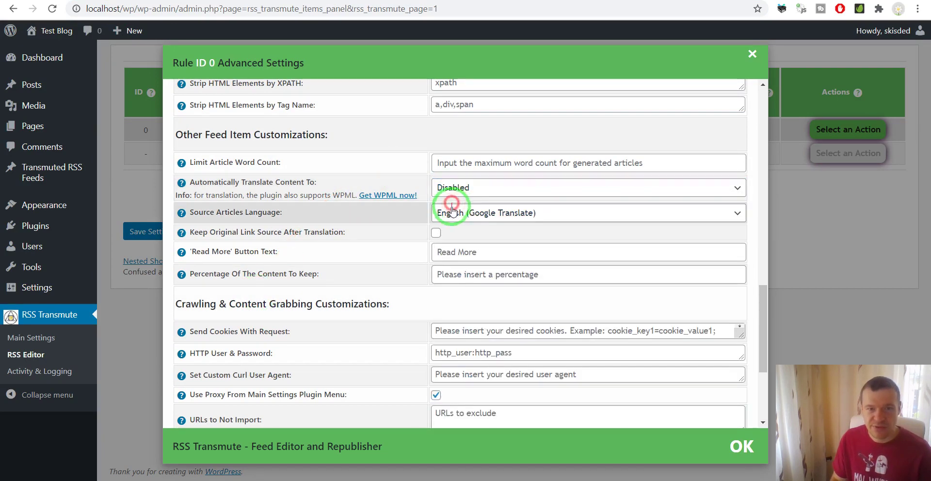
Set the rule's source articles language to Disabled and save the rule settings
click(451, 213)
click(450, 213)
click(451, 216)
click(453, 228)
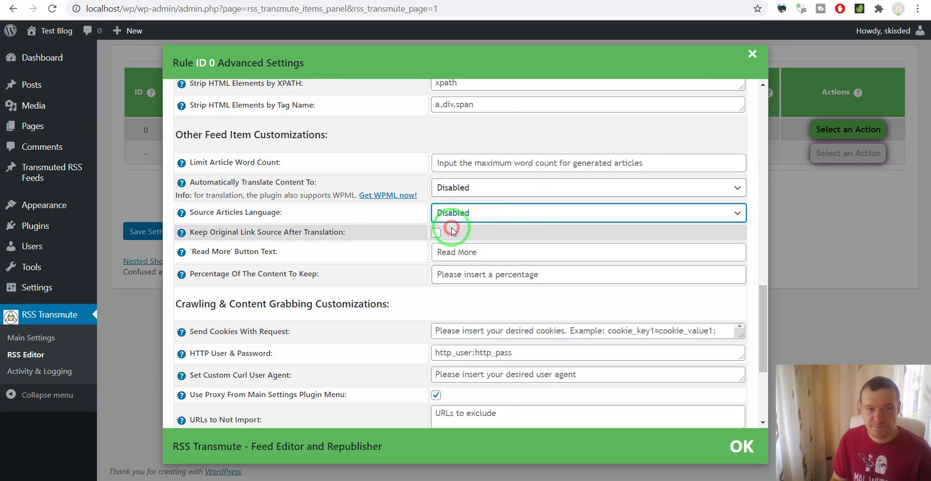
click(139, 234)
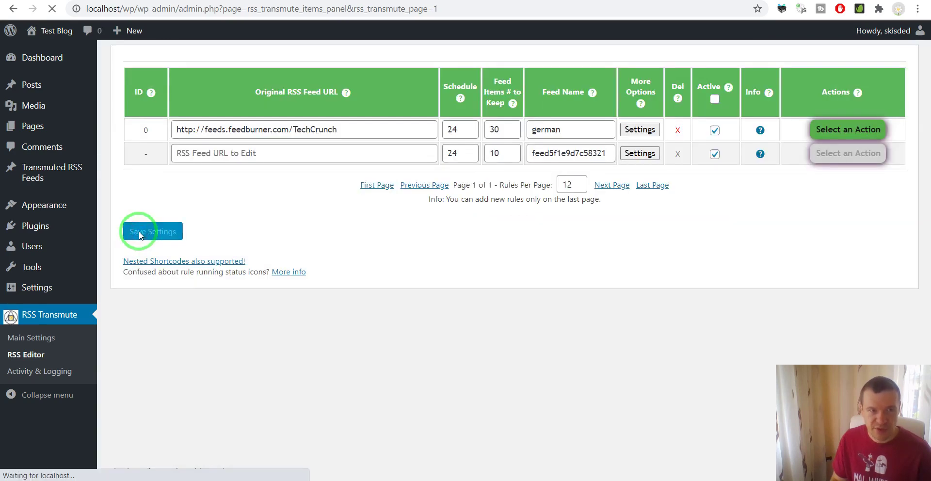
Set Spin Text Using Word Synonyms to Built-in - Medium Quality - Free in the plugin's main settings and save
click(15, 339)
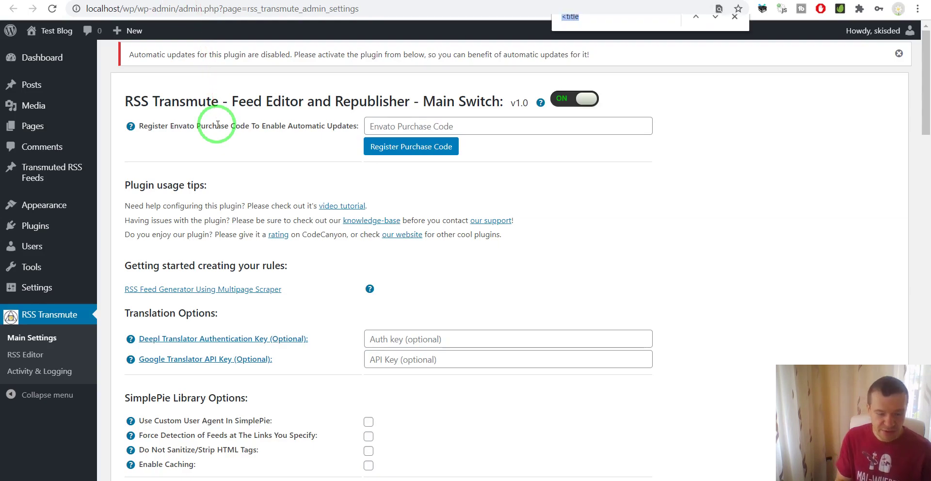
key(ctrl+f)
text(spin)
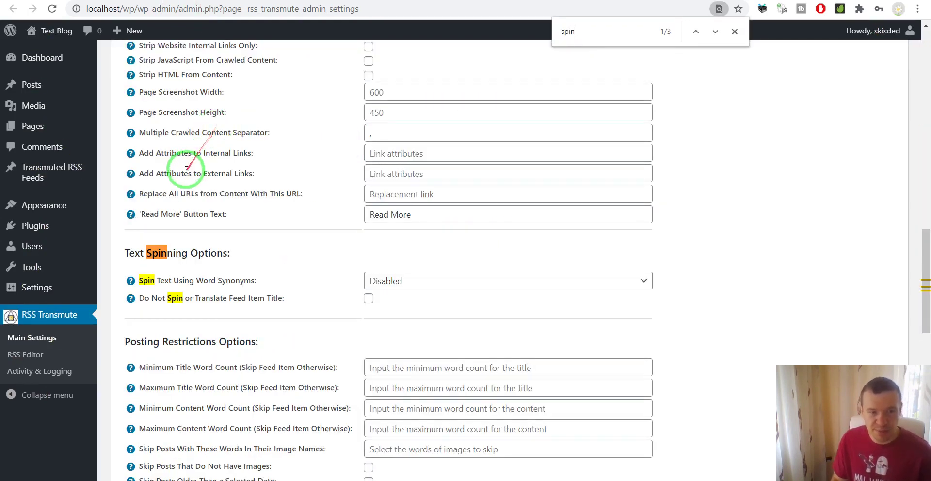
click(376, 282)
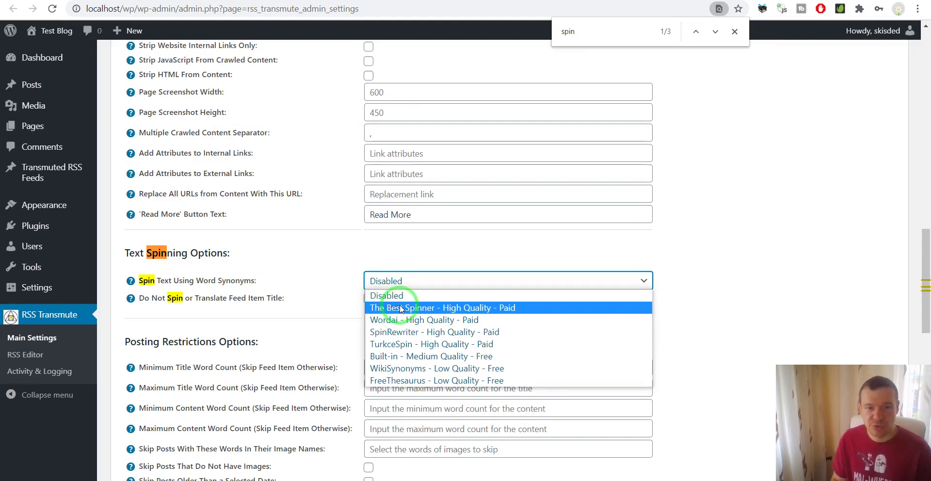
click(395, 334)
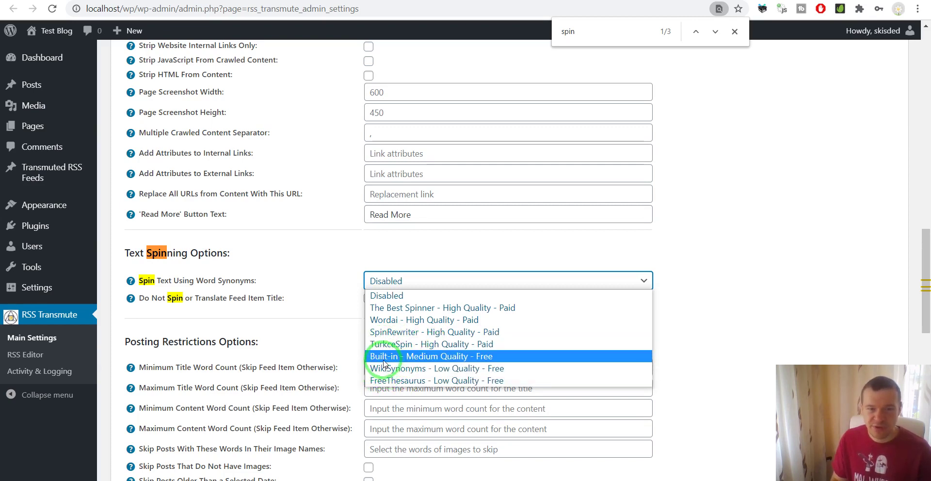
click(411, 357)
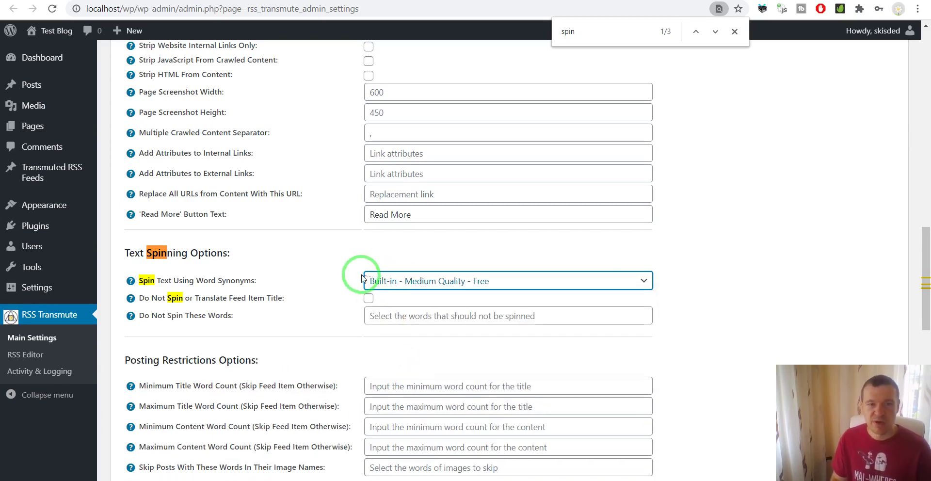
scroll(332, 266, down, 13)
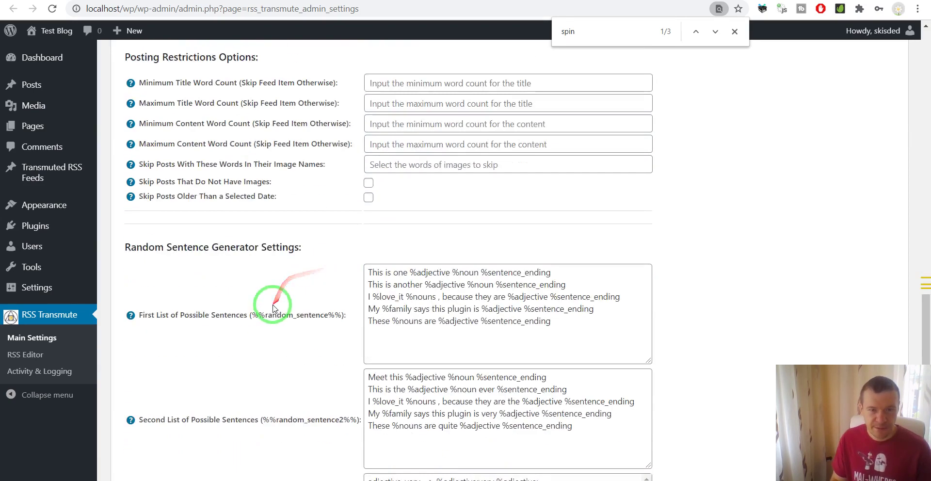
click(161, 405)
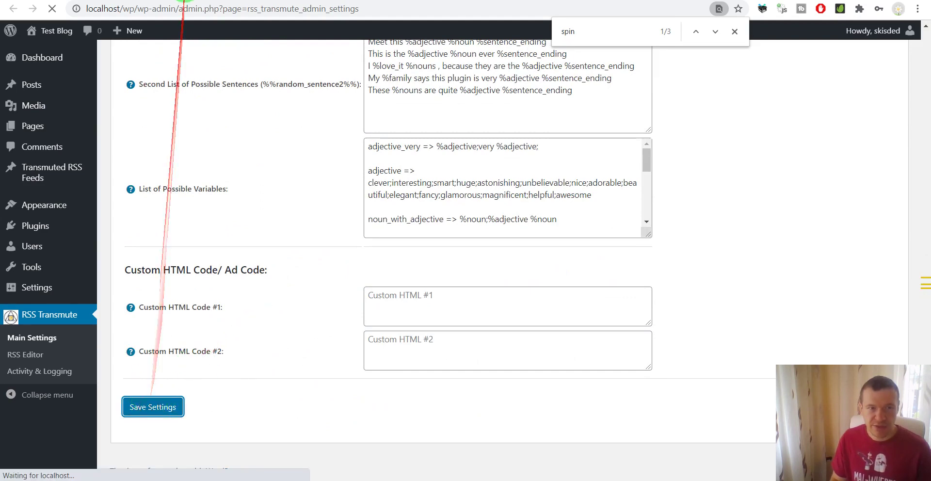
Rename the TechCrunch rule's feed to spin in the RSS Editor and save the settings
click(116, 0)
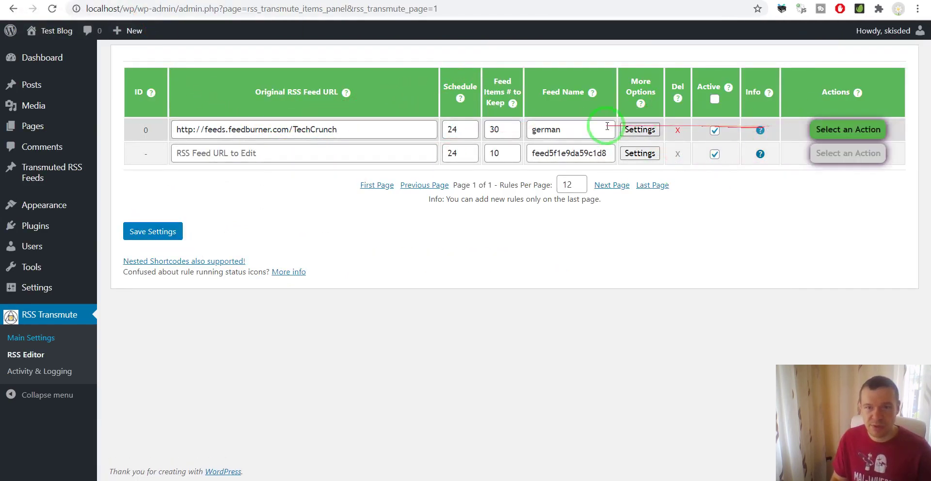
double_click(579, 127)
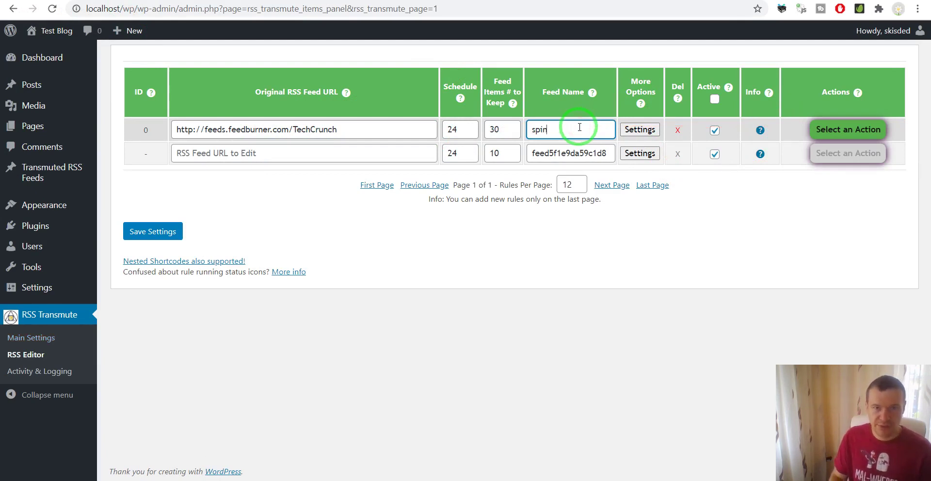
click(148, 229)
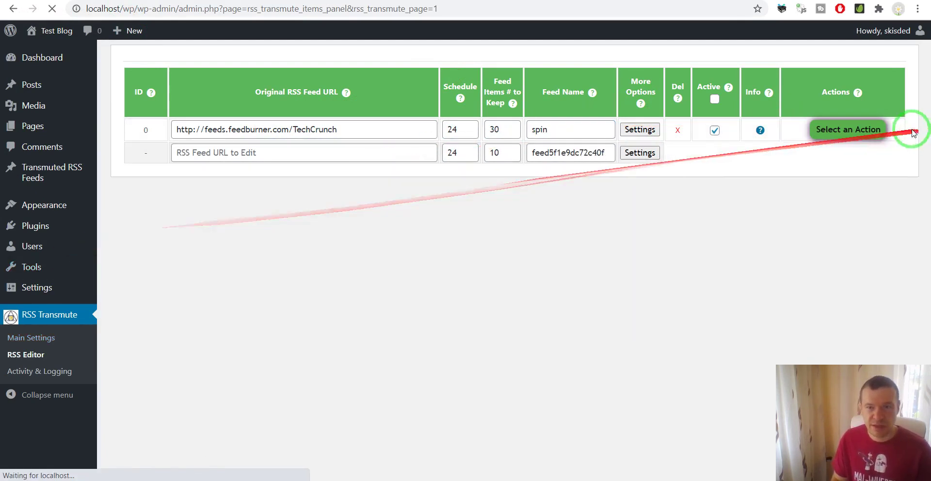
Run the spin rule and wait for it to finish
click(860, 130)
click(849, 152)
key(Return)
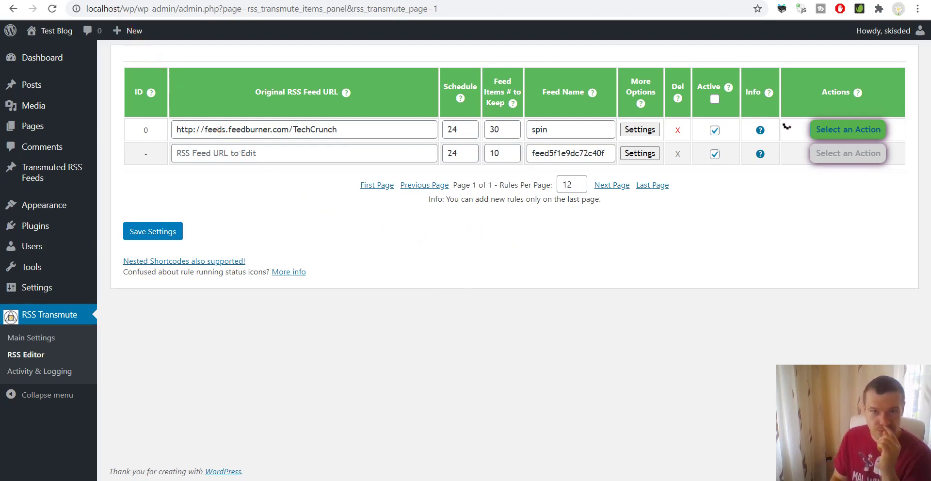
click(101, 0)
click(115, 0)
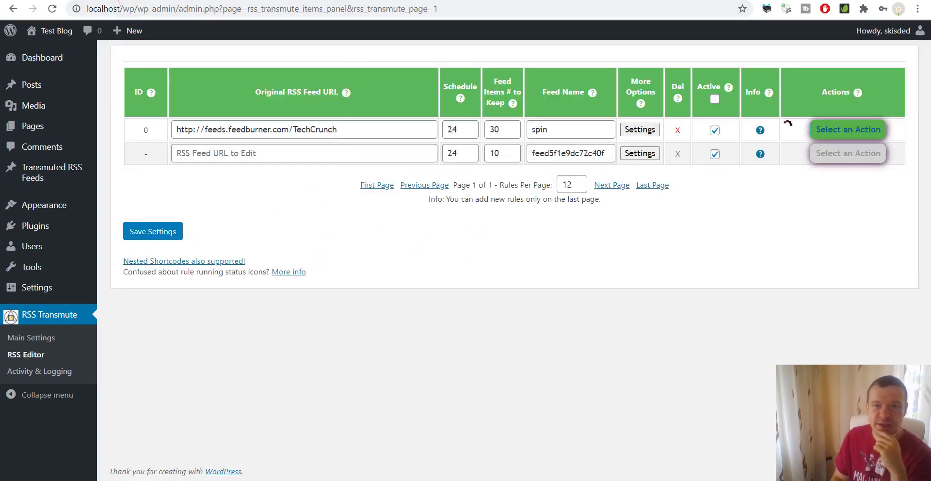
click(634, 129)
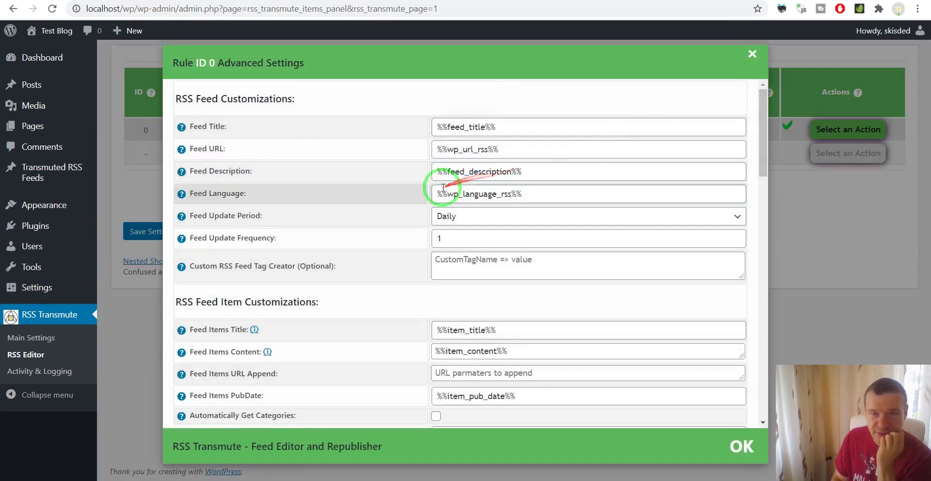
click(779, 203)
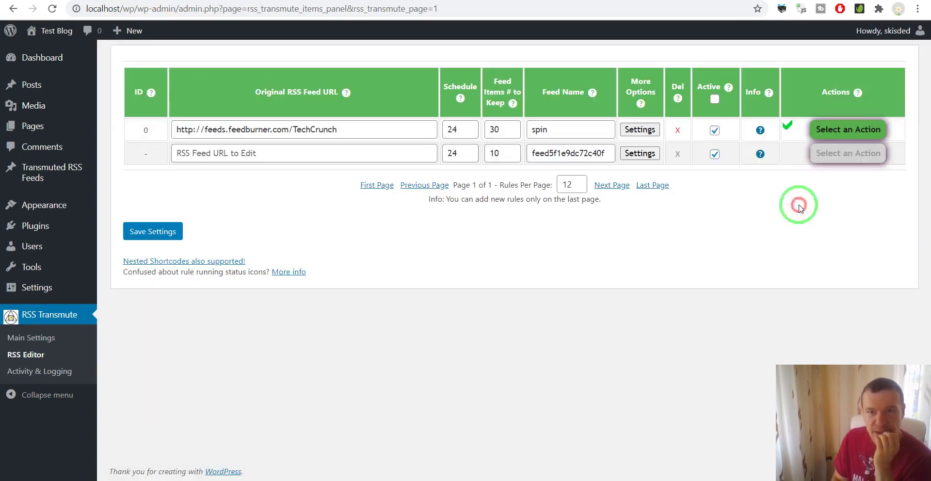
Reload the rules page, open the spin rule's resulting feed and check the reworded item content
click(54, 8)
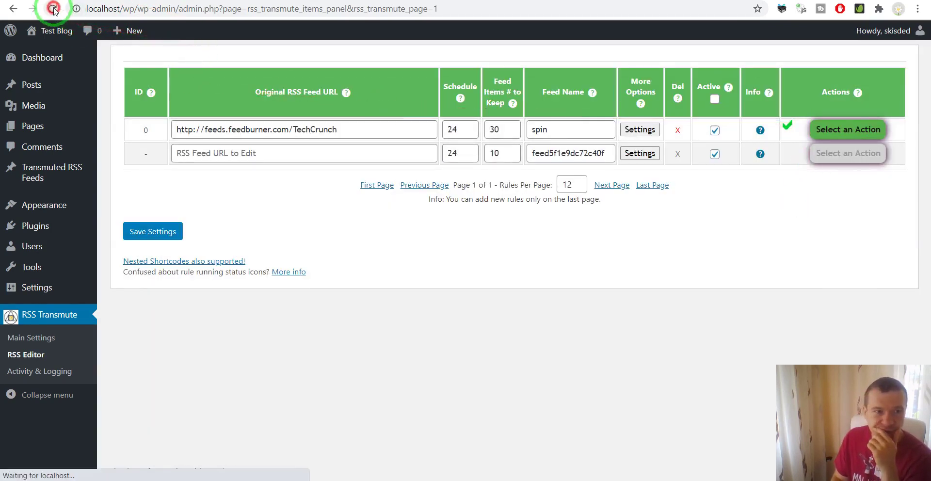
mouse_move(756, 131)
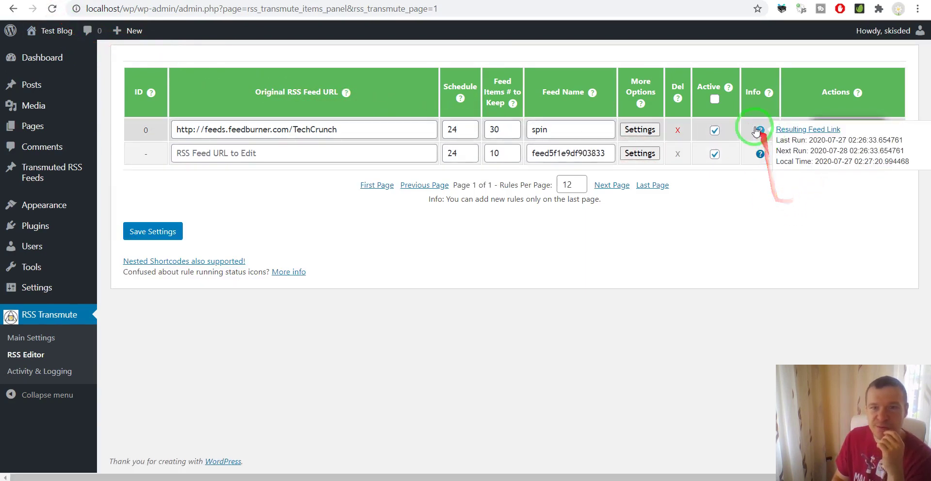
click(795, 129)
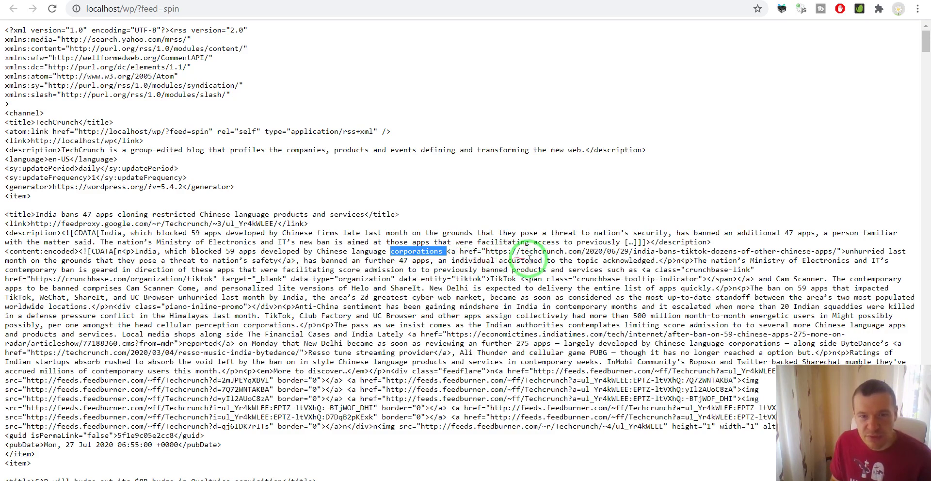
click(604, 262)
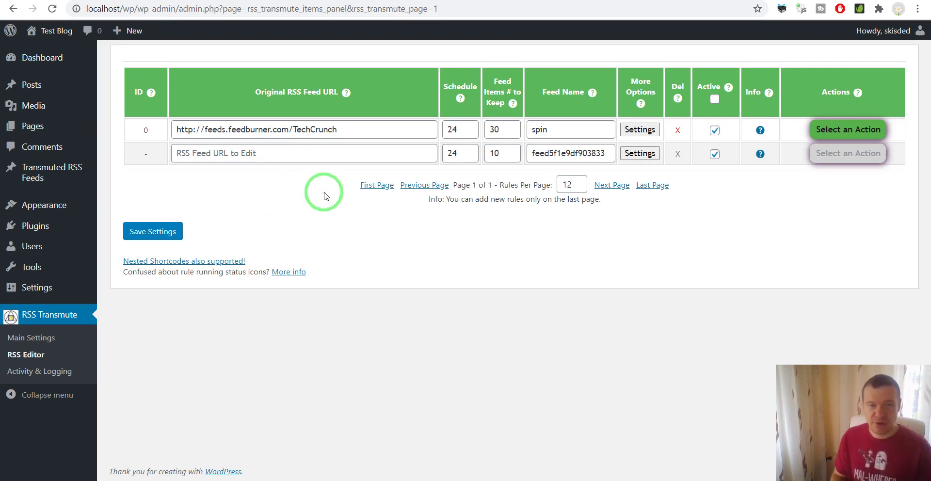
Review the spin rule's advanced settings down to the Content Scraping Customizations and close them
click(640, 129)
scroll(310, 201, down, 20)
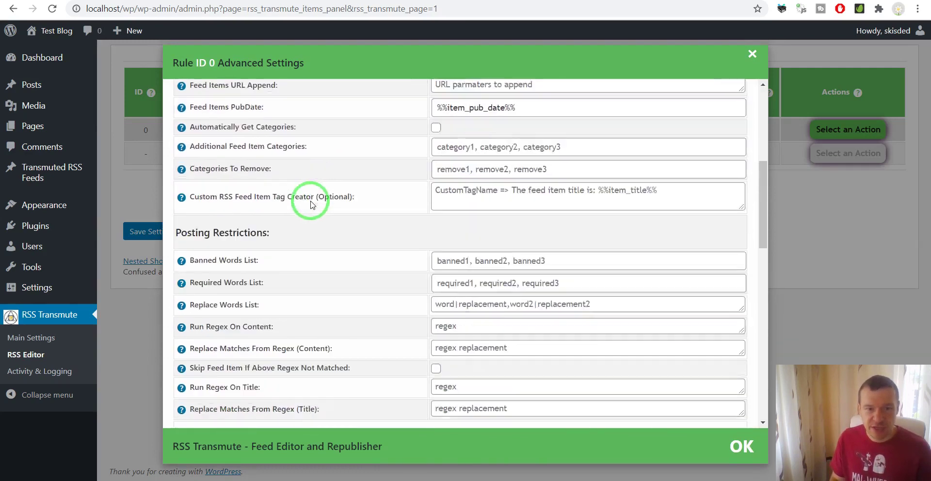
scroll(311, 204, down, 1)
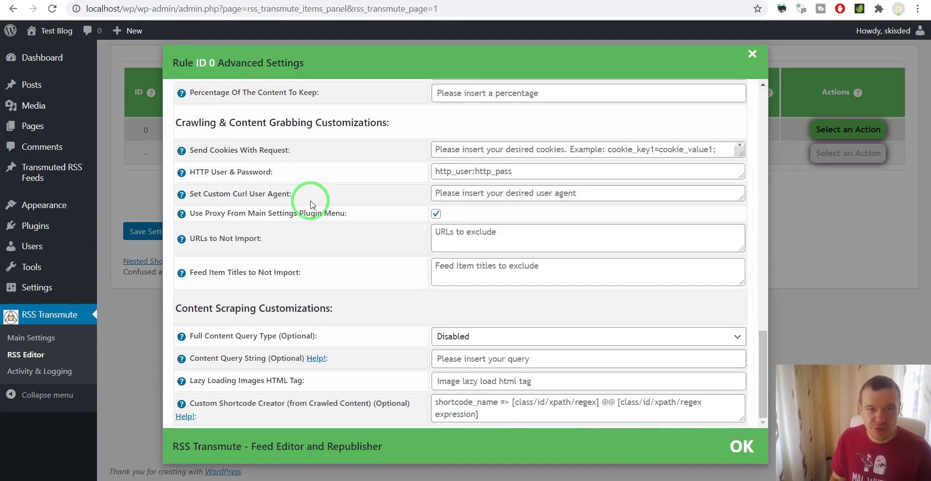
click(145, 190)
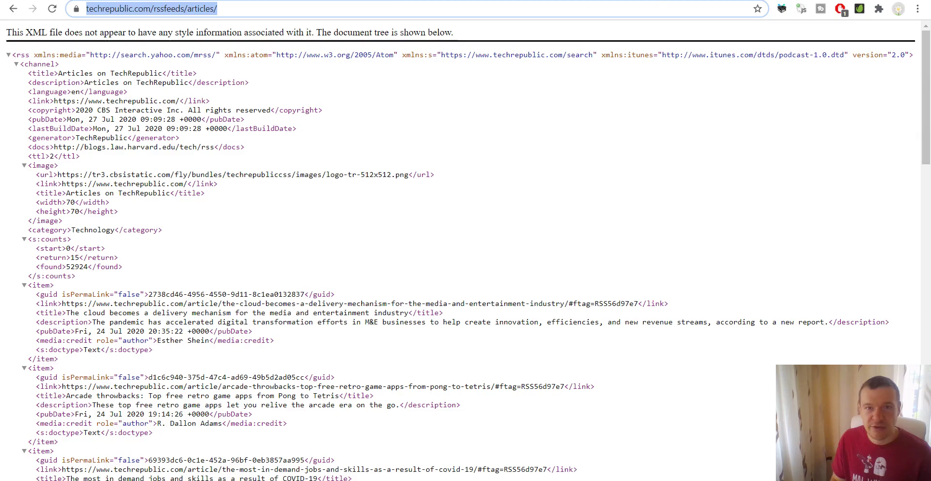
Examine which tags the items contain in the TechRepublic articles feed
scroll(218, 183, down, 4)
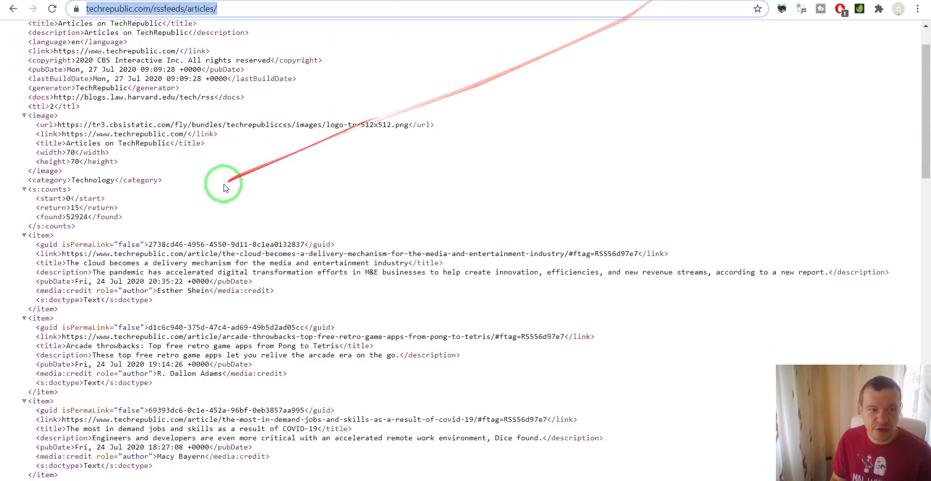
click(51, 209)
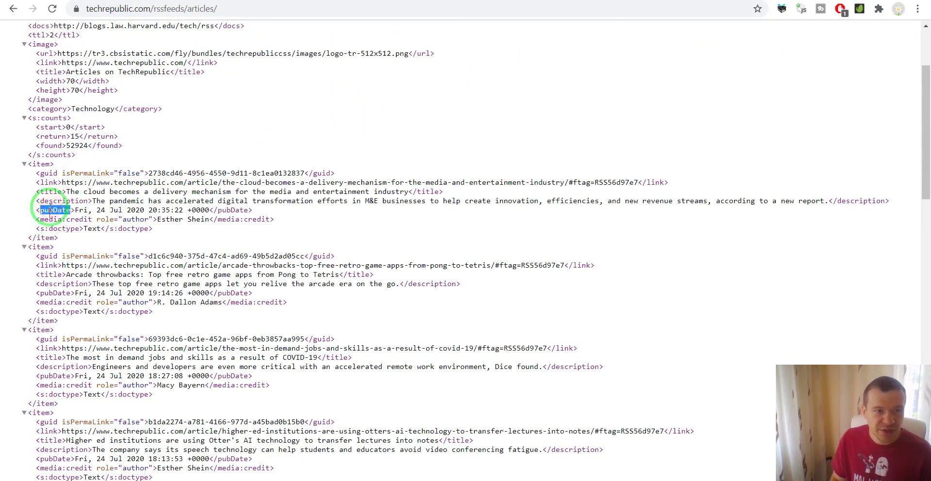
double_click(41, 164)
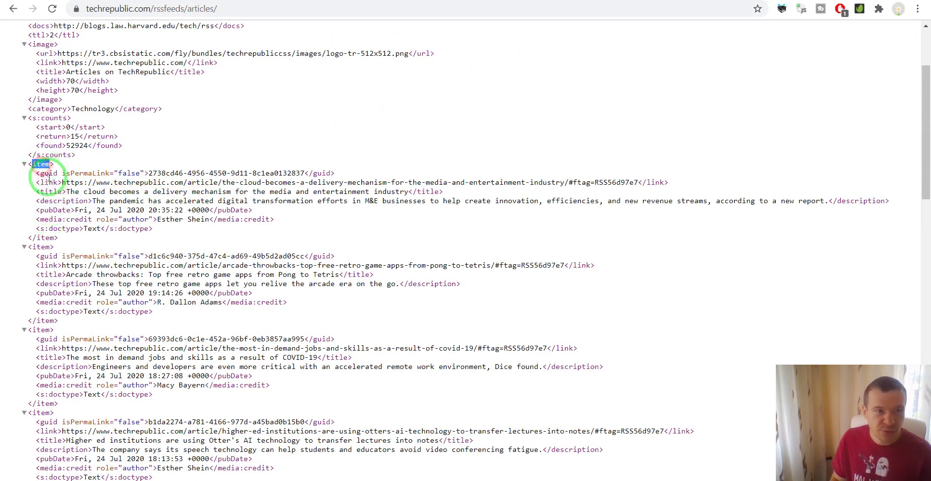
click(124, 9)
key(ctrl+c)
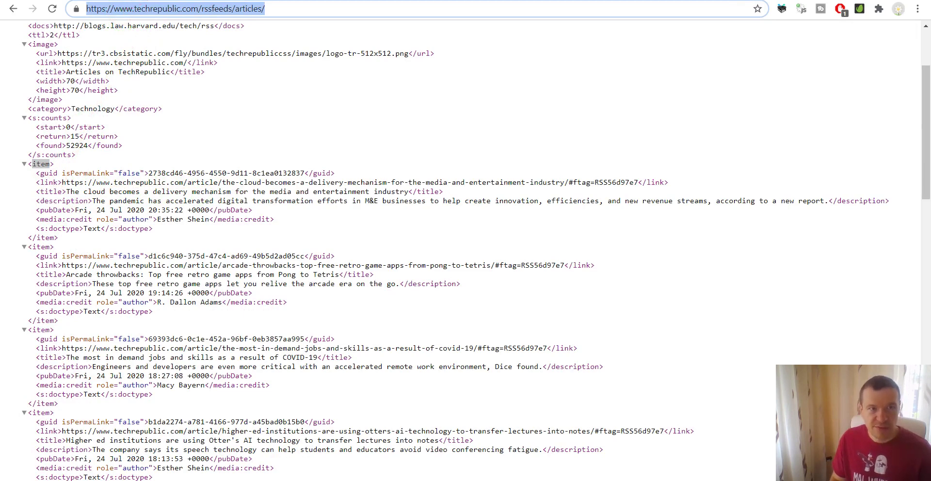
click(141, 1)
click(214, 127)
key(ctrl+a)
key(ctrl+v)
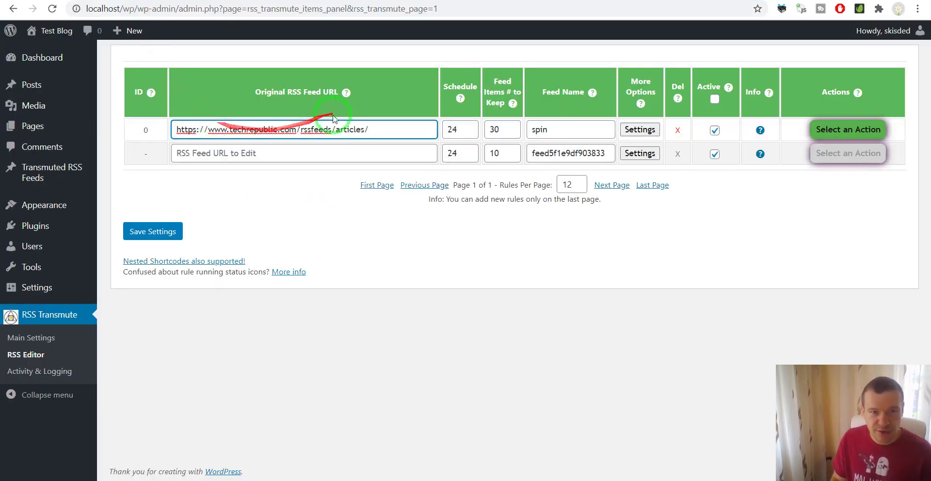
double_click(493, 129)
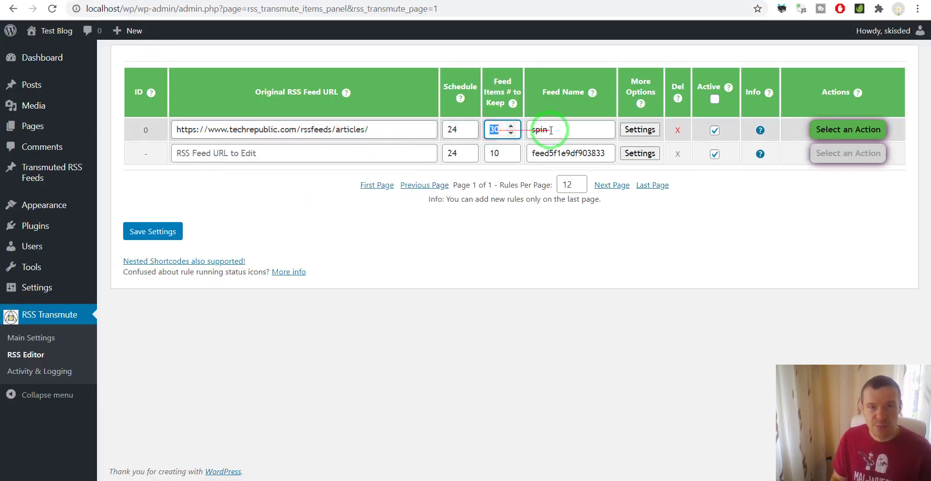
click(242, 205)
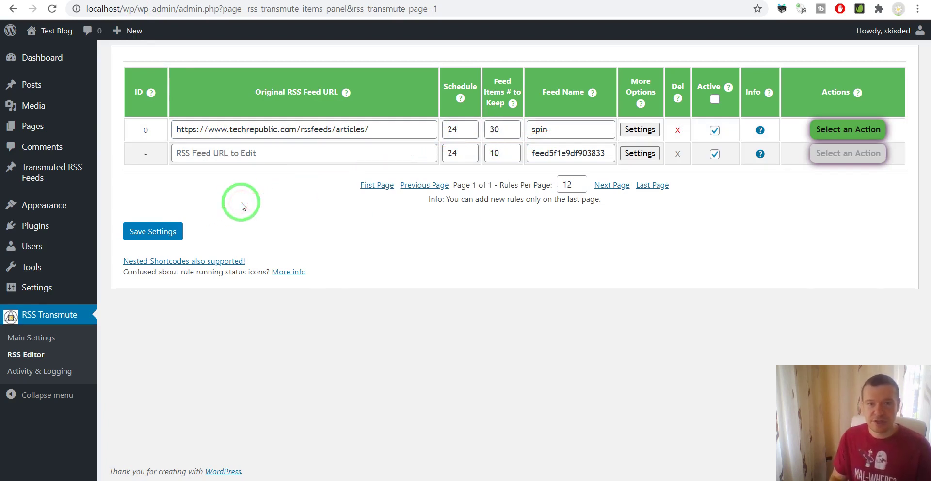
Rename the TechRepublic rule's feed as tr, save the rules and run the rule
double_click(566, 128)
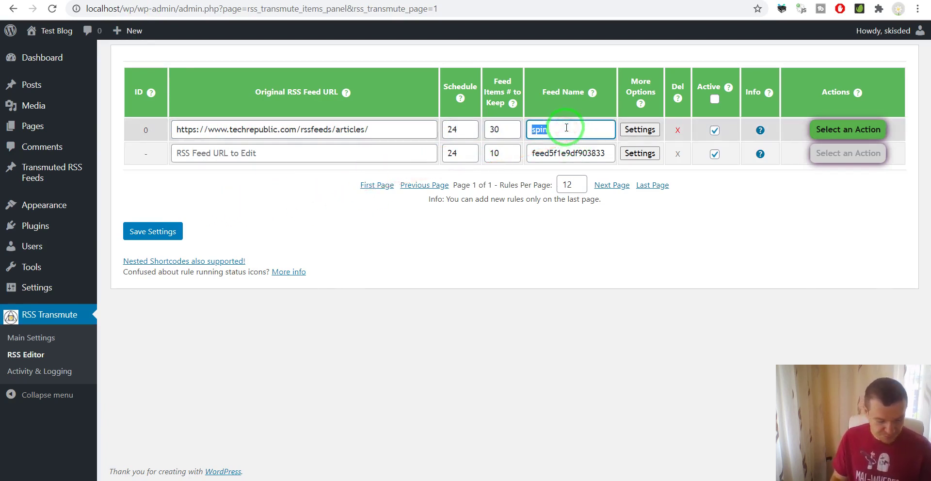
text(tr)
click(155, 231)
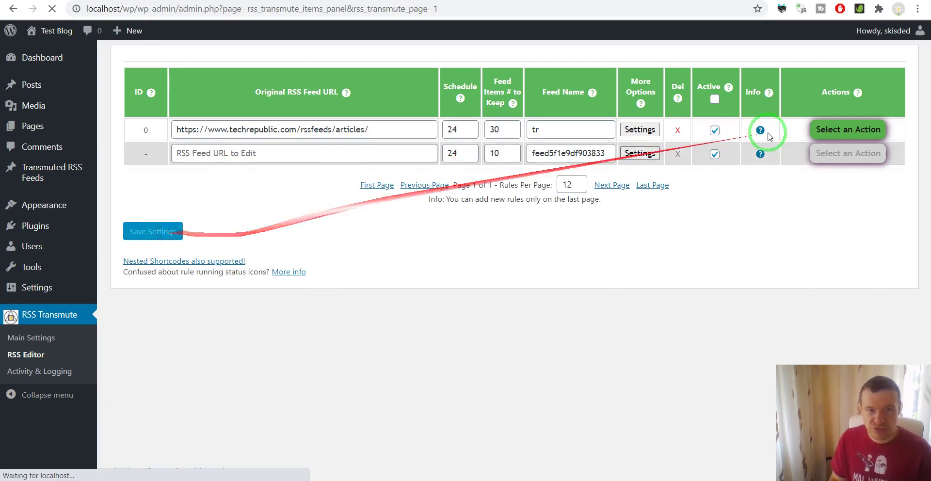
click(848, 129)
click(818, 167)
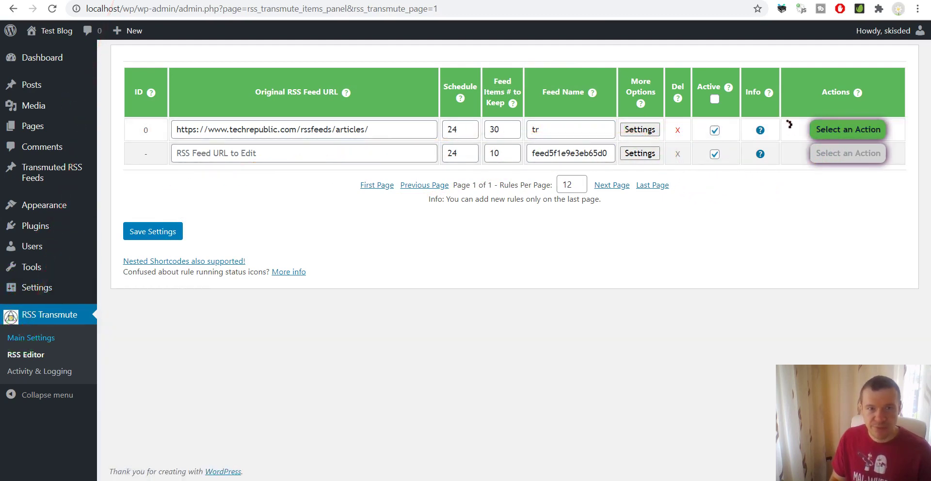
Set Spin Text Using Word Synonyms to Disabled in the plugin's main settings and save them
click(31, 338)
scroll(363, 173, down, 14)
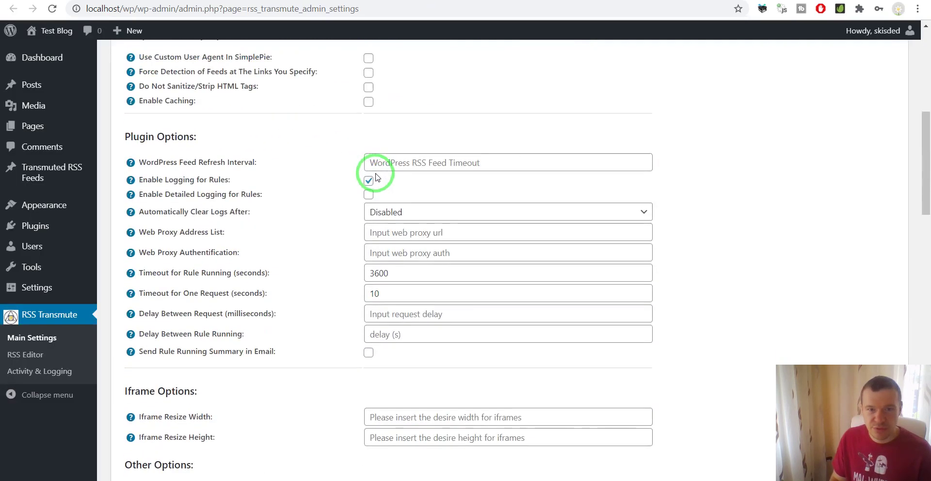
scroll(375, 176, down, 9)
click(381, 132)
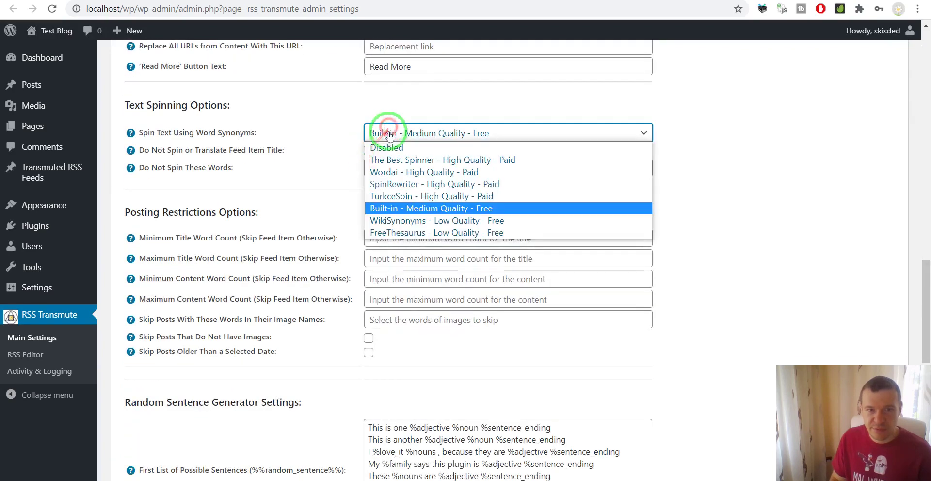
click(386, 148)
scroll(293, 307, down, 10)
click(151, 407)
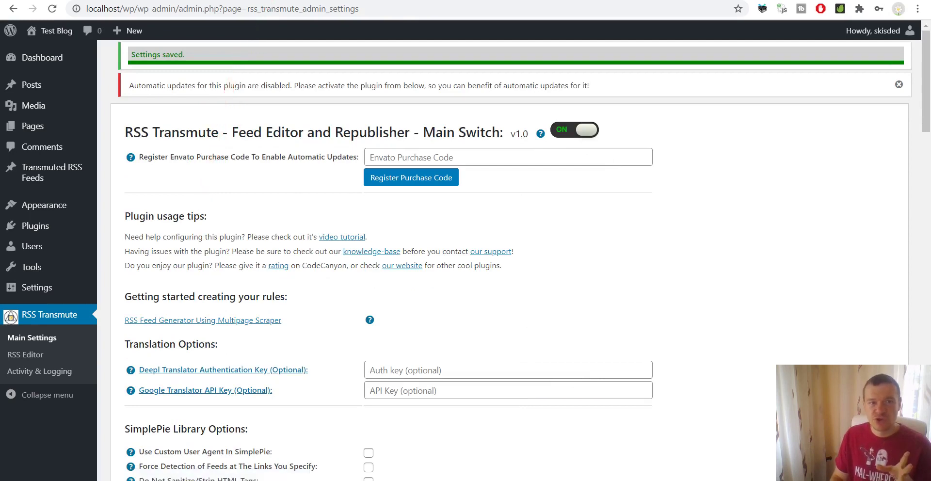
Return to the rules page, reload it, open the tr rule's resulting feed and check the items' content:encoded text
click(271, 1)
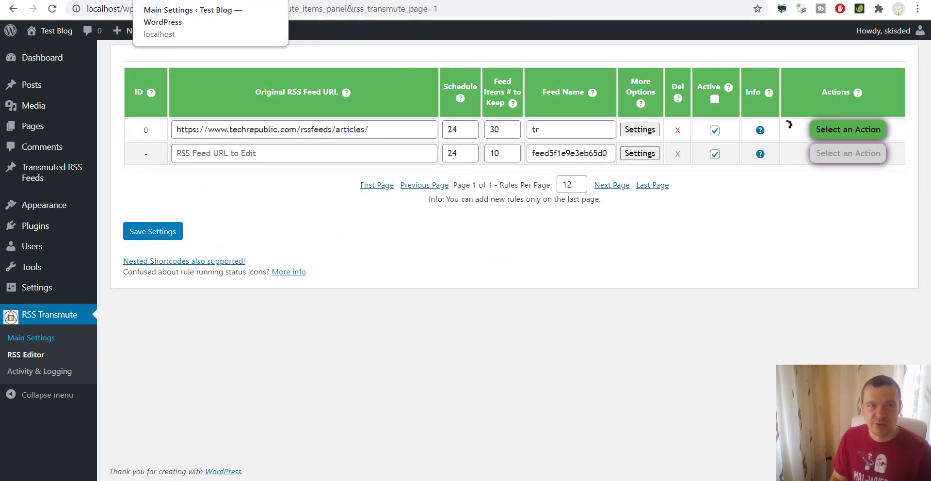
click(189, 1)
click(264, 1)
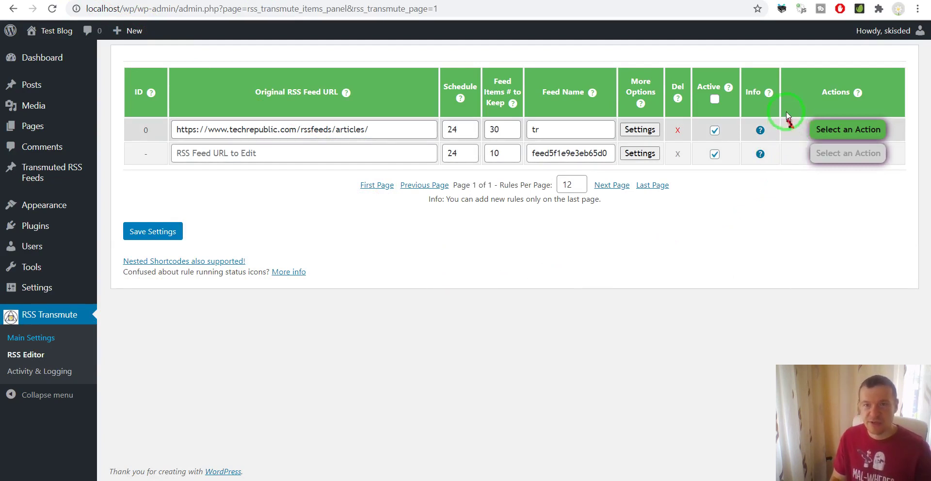
click(53, 8)
click(759, 130)
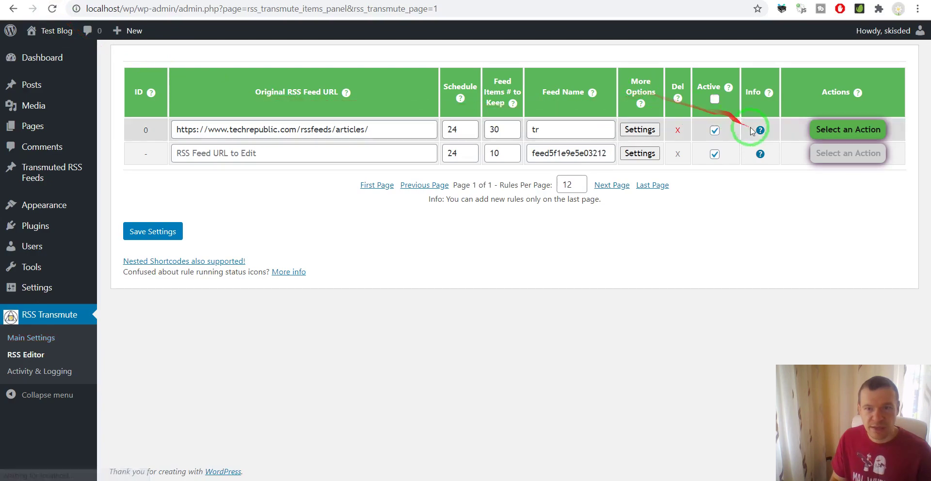
click(780, 131)
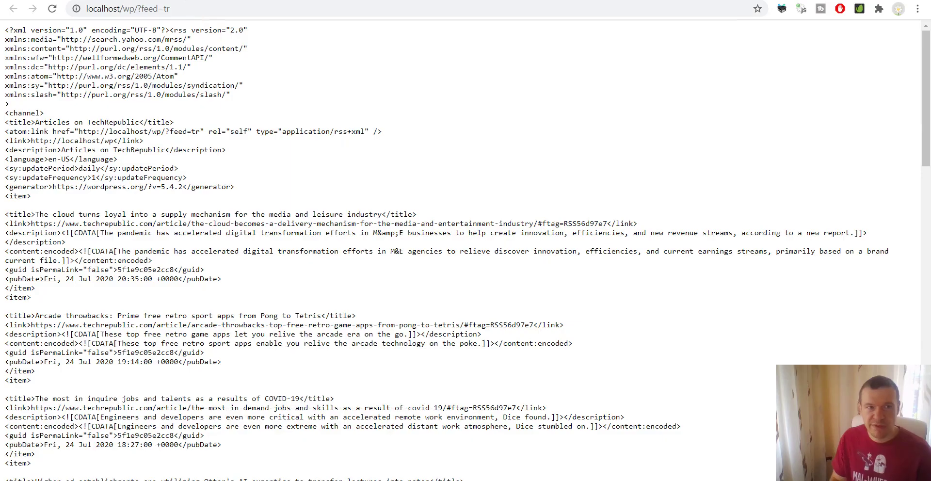
scroll(178, 179, down, 2)
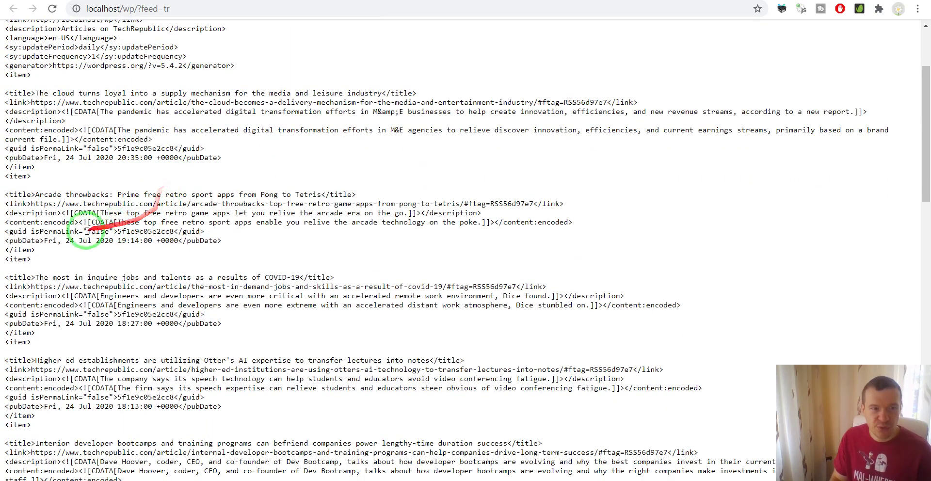
click(126, 221)
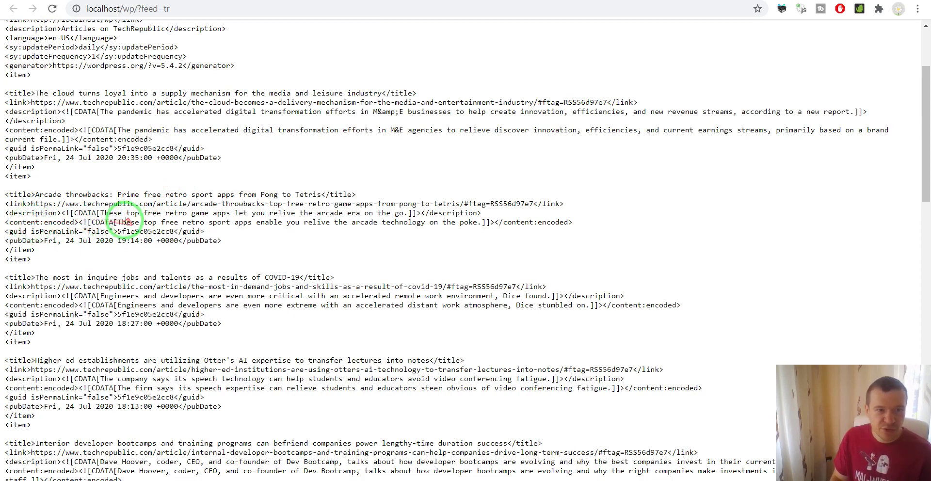
drag(119, 222, 482, 223)
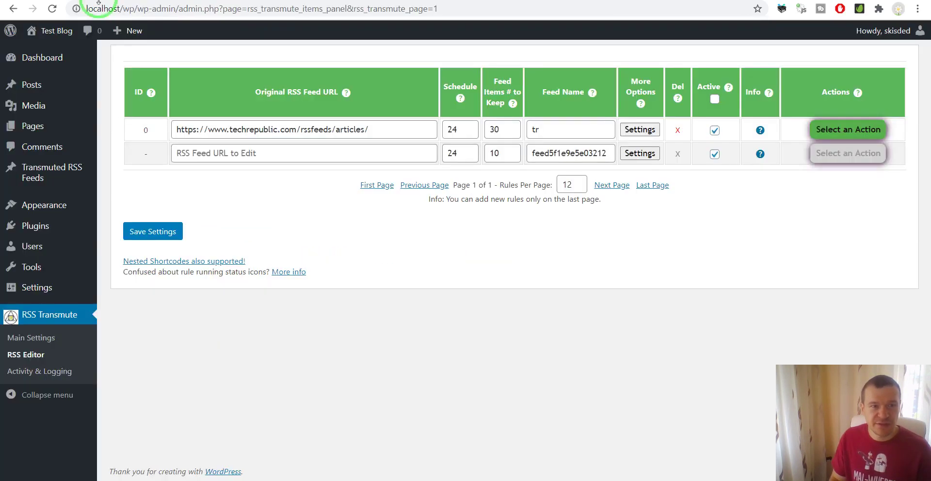
Set the TechRepublic rule's Full Content Query Type to Auto Detect in its advanced settings and save the rules
click(636, 130)
scroll(311, 243, down, 15)
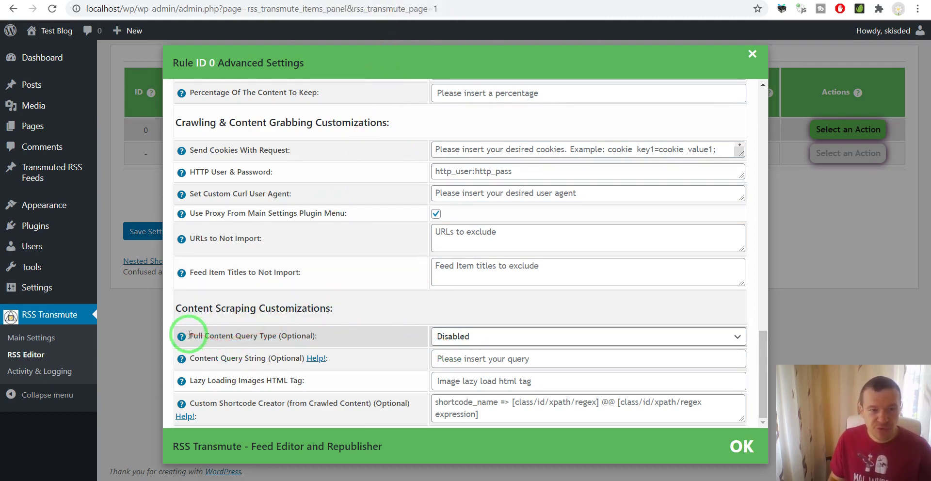
drag(189, 335, 276, 336)
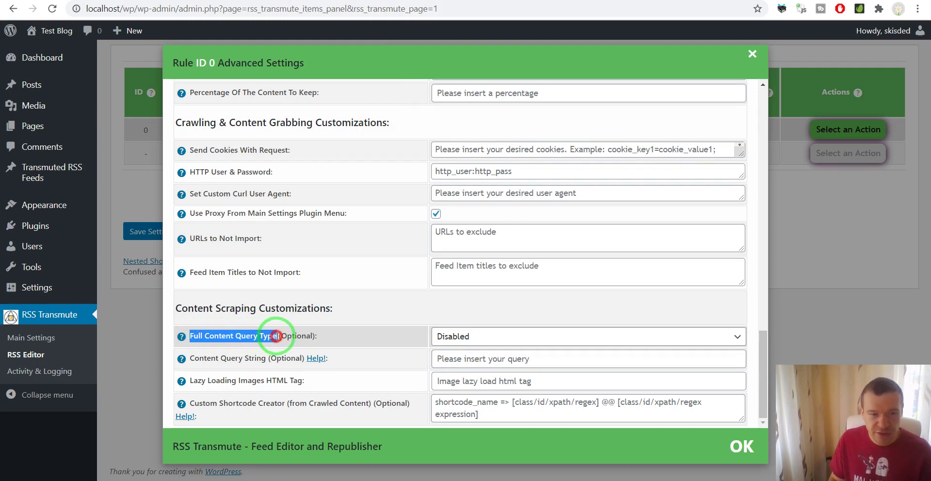
click(450, 337)
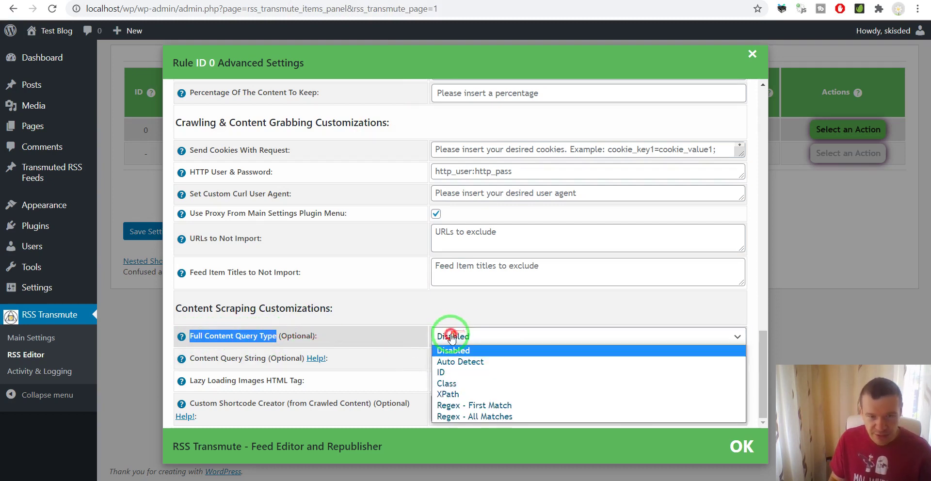
click(451, 361)
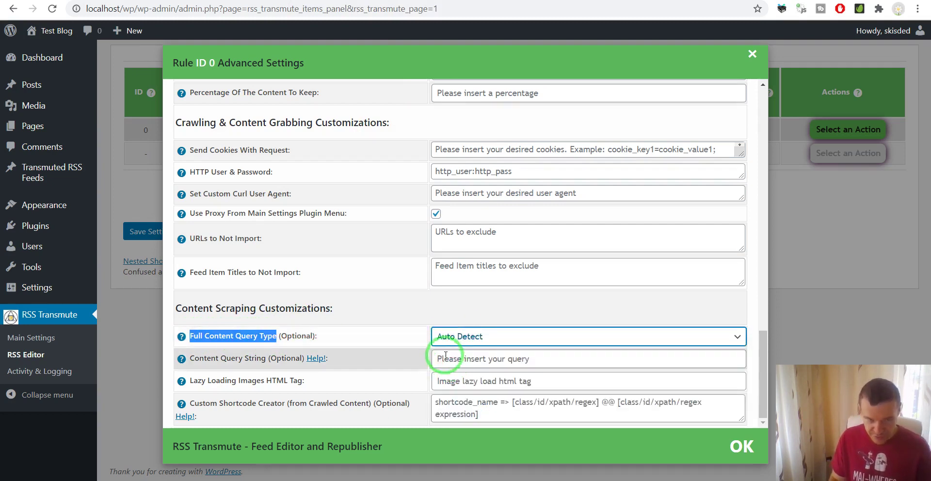
click(147, 235)
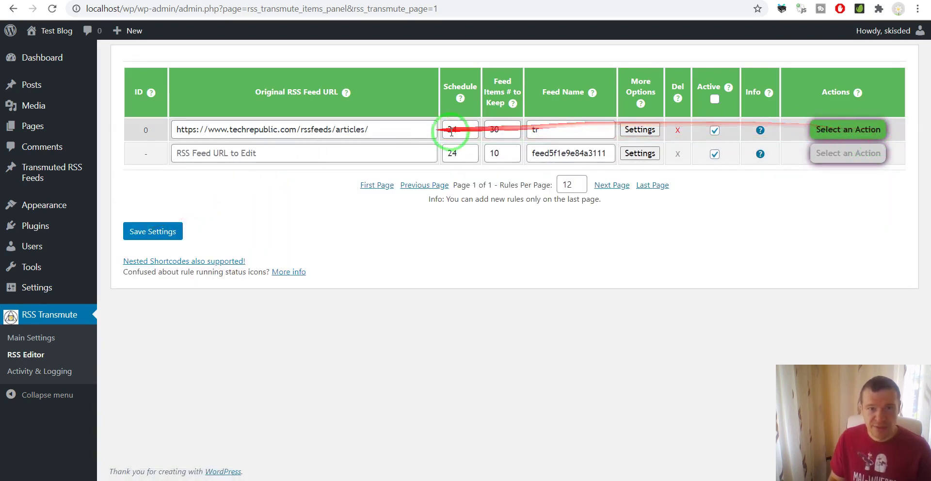
Rename the TechRepublic rule's feed as techrepublicfull, save the rules and run the rule
text(techrepublicfull)
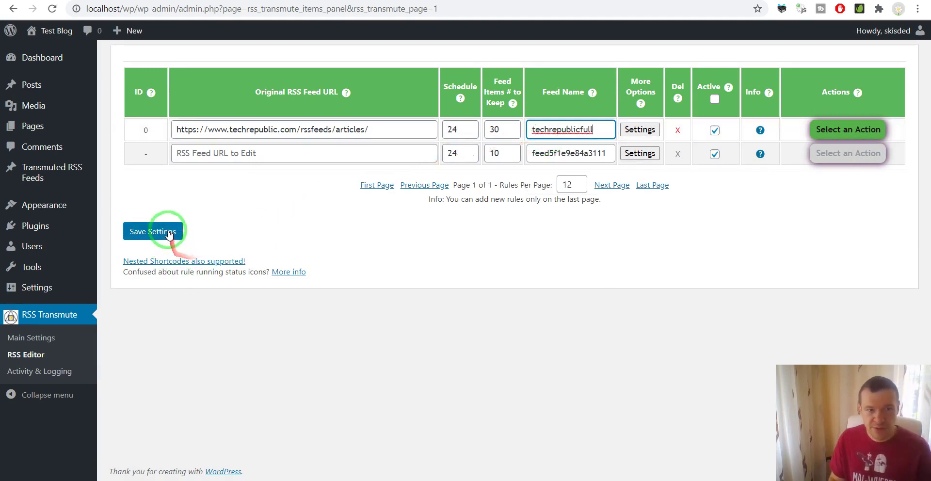
click(145, 232)
click(848, 130)
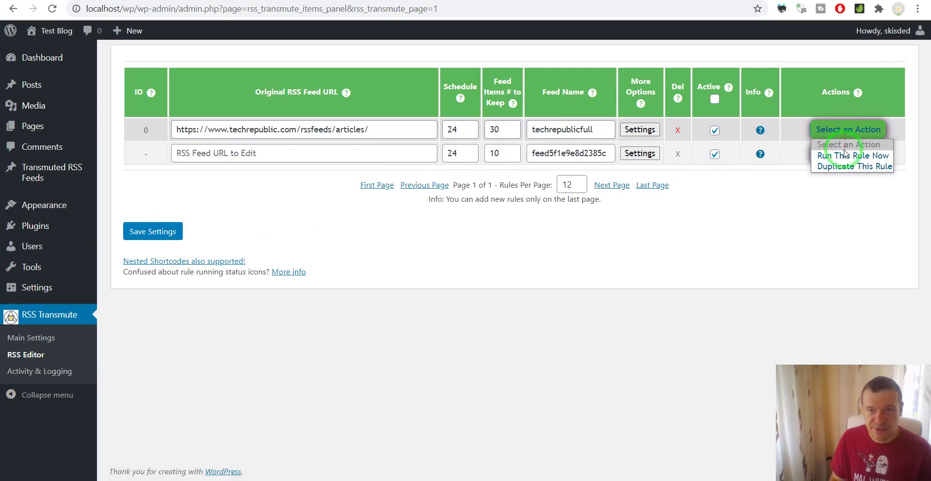
click(840, 154)
key(Return)
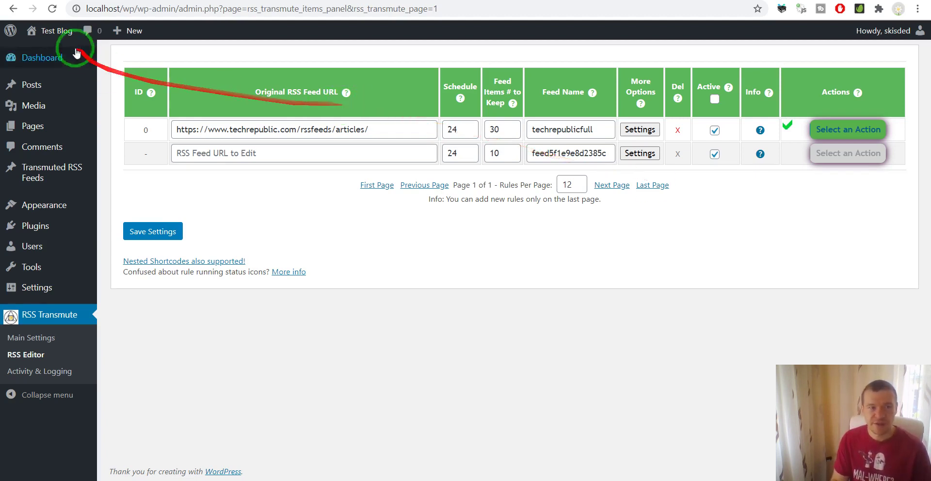
Reload the rules page, open the techrepublicfull resulting feed and check how much article content each item carries
click(52, 9)
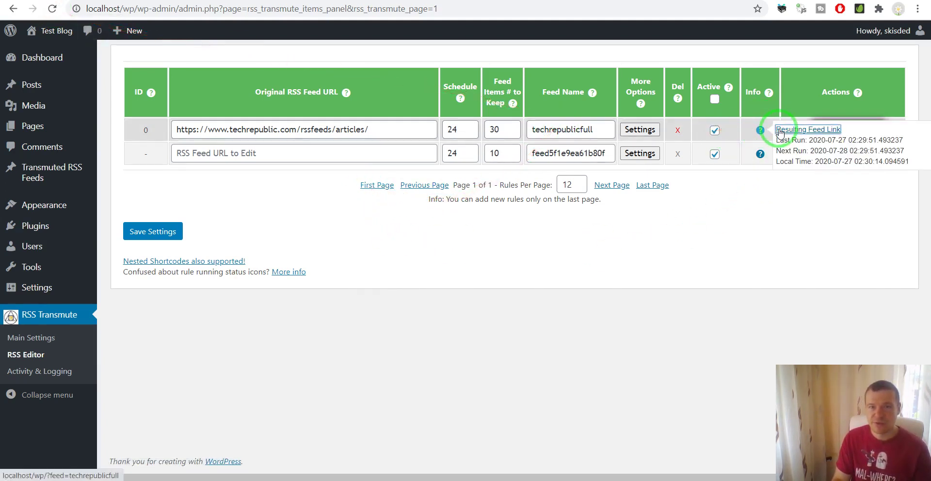
click(760, 130)
scroll(204, 165, down, 1)
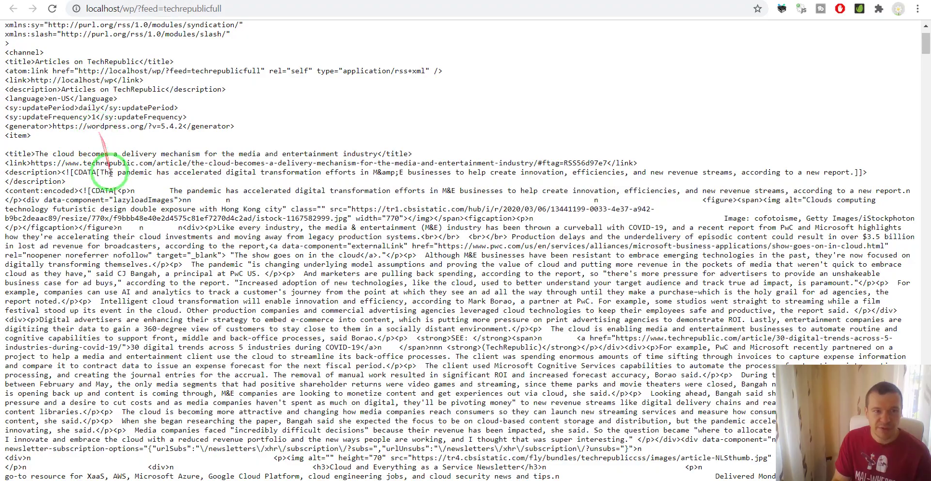
scroll(193, 196, down, 7)
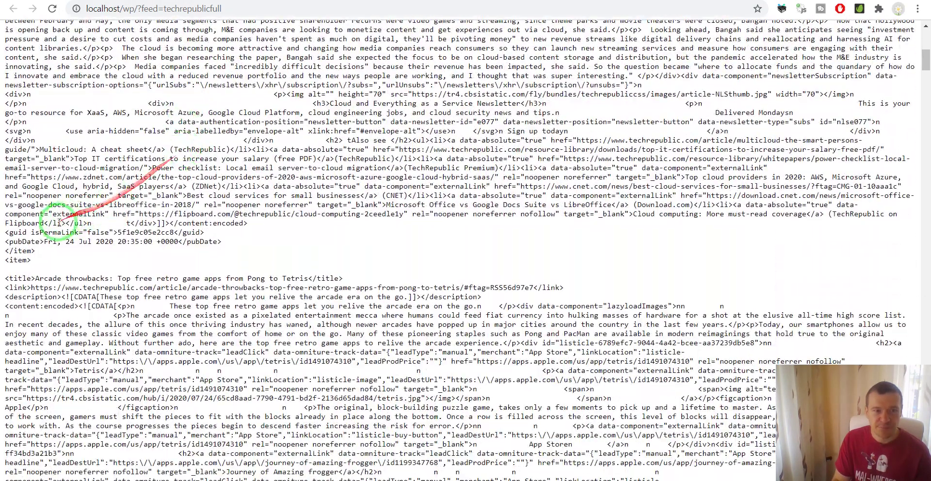
scroll(125, 222, down, 4)
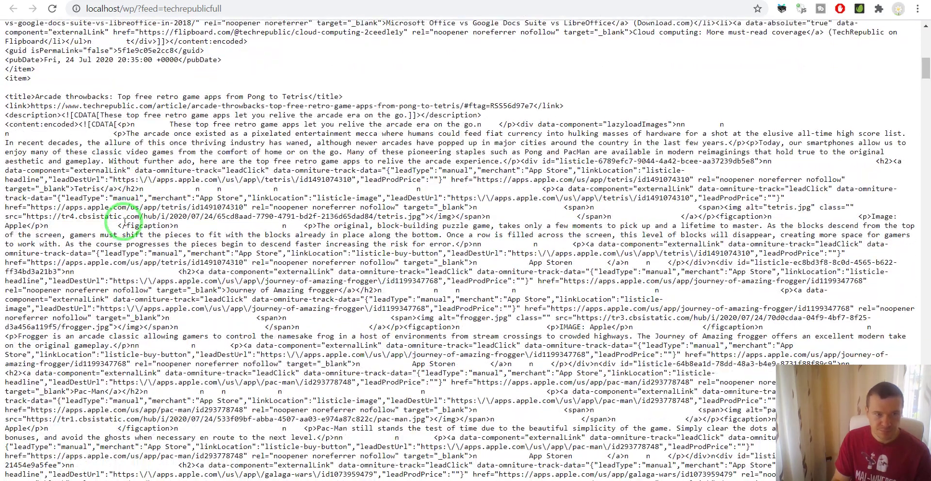
scroll(125, 222, up, 1)
drag(169, 102, 256, 103)
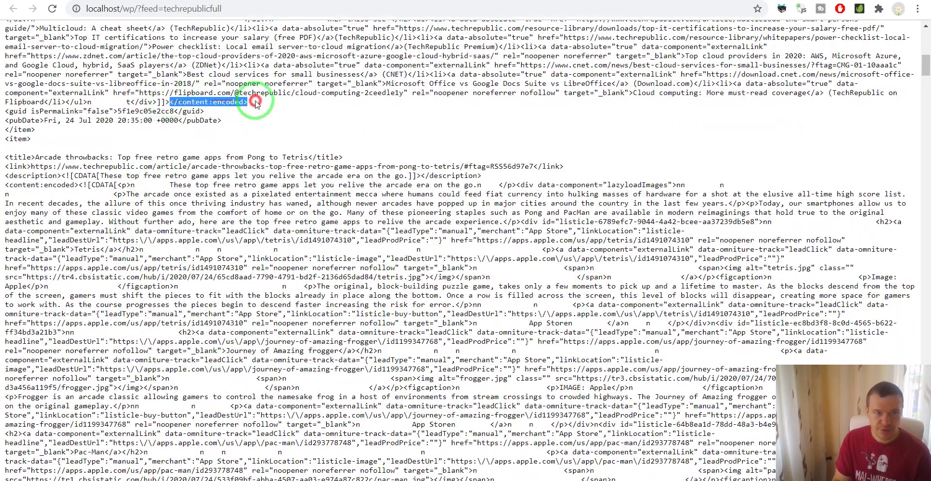
Search the techrepublicfull feed for the <content:encoded> tag and look through the items' full content
drag(6, 185, 79, 187)
key(ctrl+c)
key(ctrl+f)
key(ctrl+v)
scroll(76, 193, down, 6)
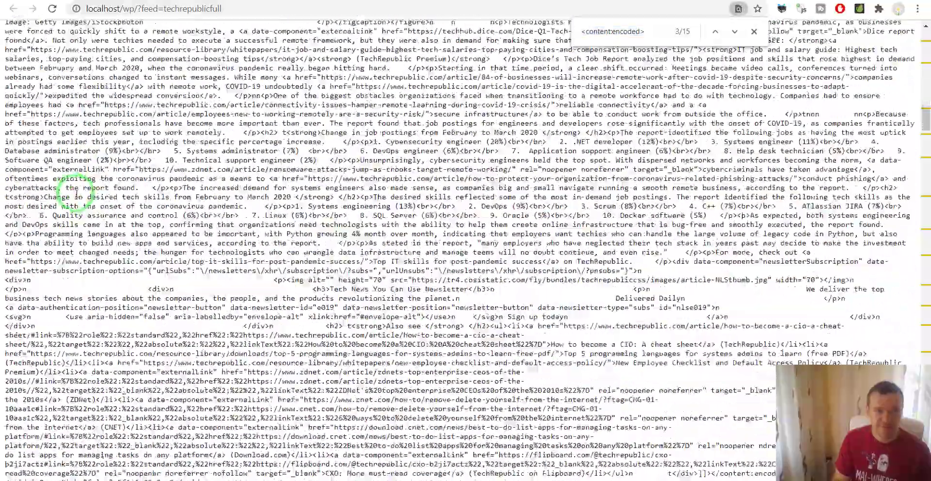
scroll(77, 193, down, 15)
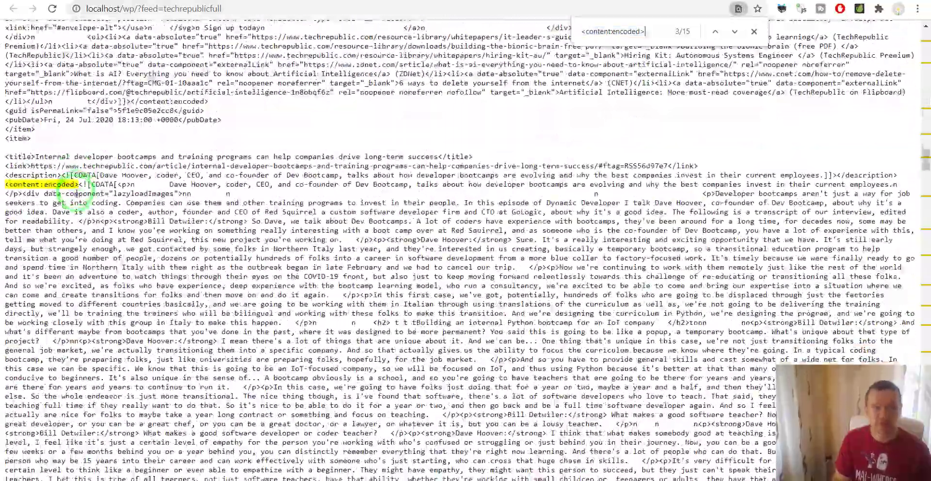
scroll(76, 193, down, 15)
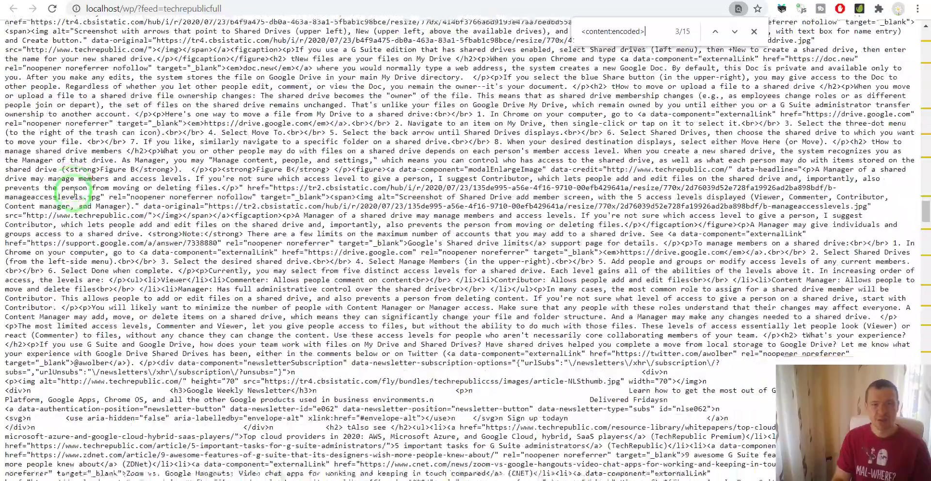
scroll(74, 193, down, 10)
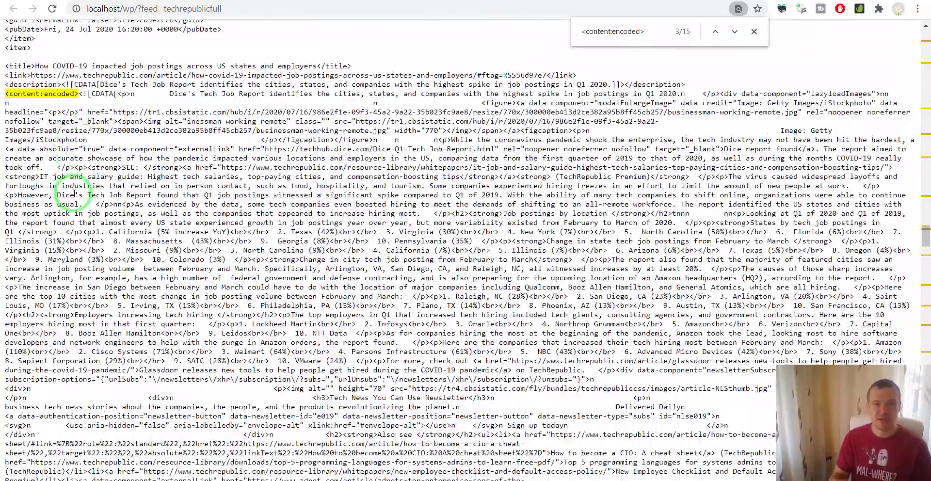
scroll(74, 193, down, 15)
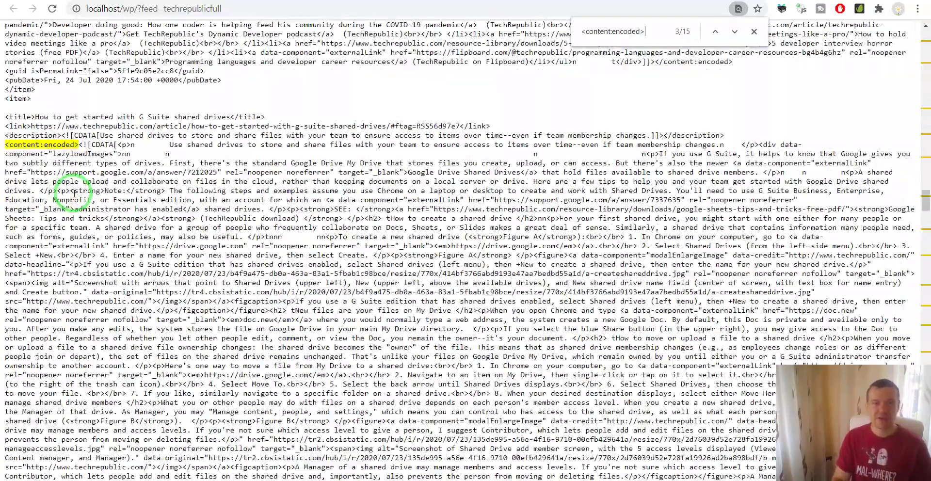
scroll(72, 193, down, 15)
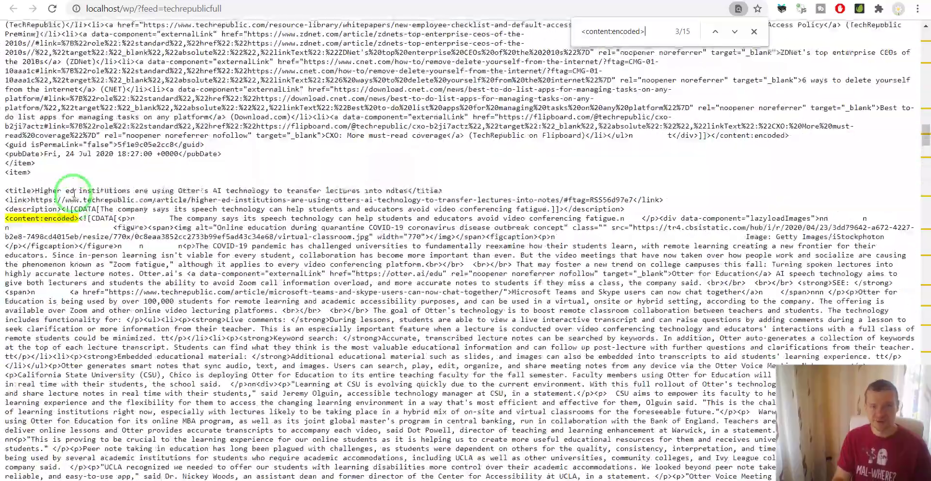